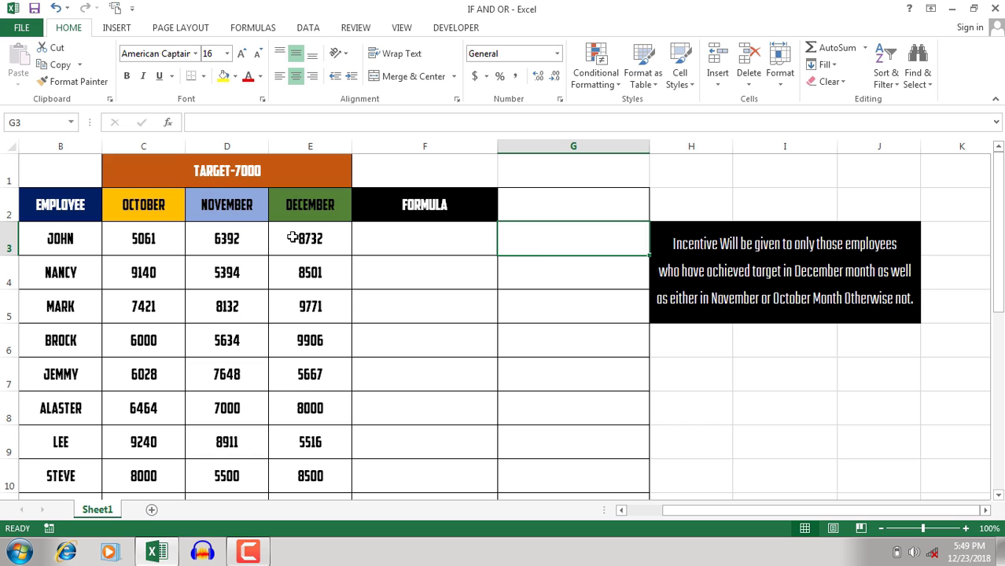
- Point out John and highlight the October, November and December headings and sales figures
{"action": "left_click", "coordinate": [48, 247]}
{"action": "scroll", "coordinate": [92, 285], "scroll_direction": "down", "scroll_amount": 2}
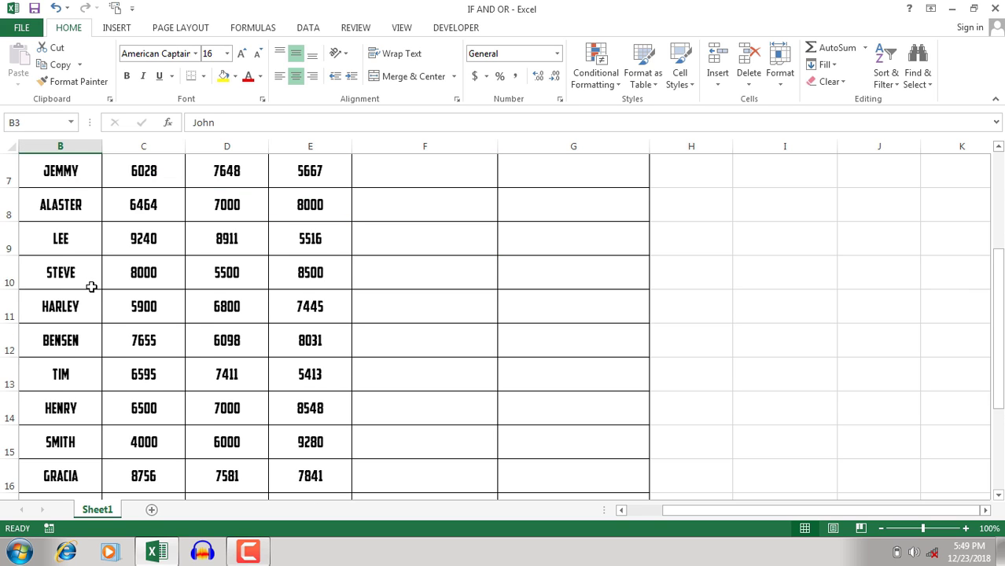
{"action": "scroll", "coordinate": [118, 236], "scroll_direction": "up", "scroll_amount": 2}
{"action": "left_click", "coordinate": [143, 204]}
{"action": "left_click", "coordinate": [248, 209]}
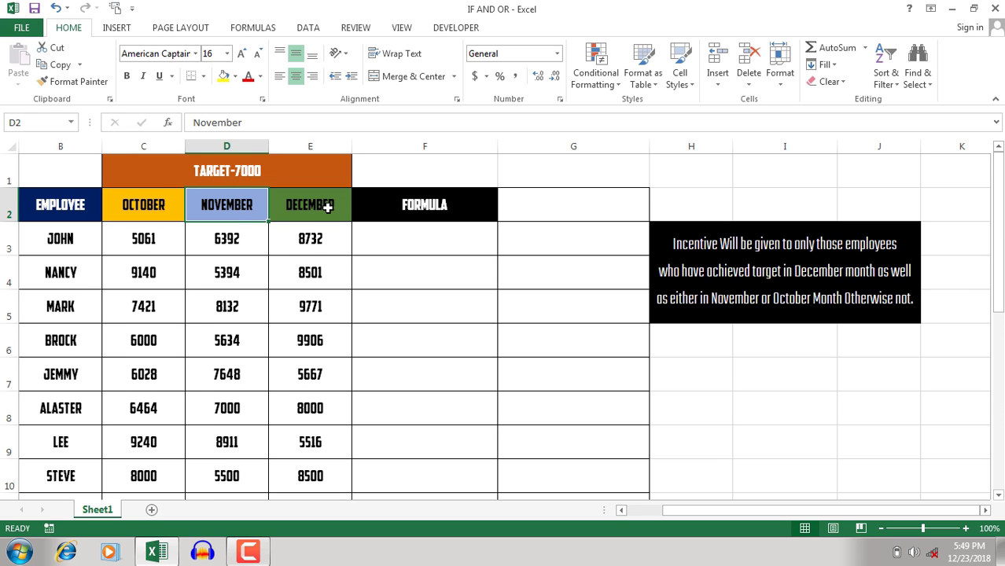
{"action": "left_click", "coordinate": [327, 207]}
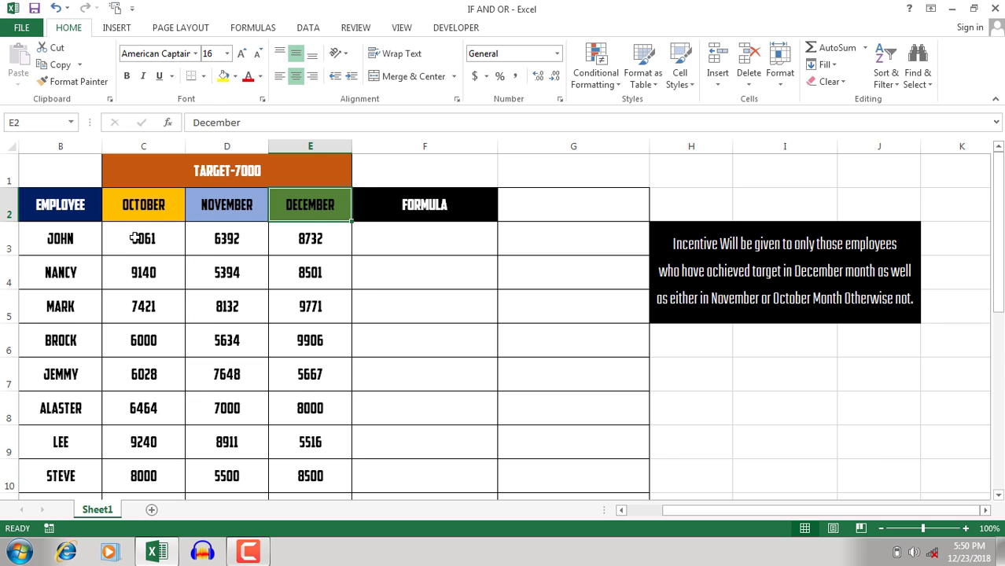
{"action": "mouse_move", "coordinate": [138, 236]}
{"action": "left_mouse_down"}
{"action": "mouse_move", "coordinate": [321, 527]}
{"action": "mouse_move", "coordinate": [341, 451]}
{"action": "left_mouse_up"}
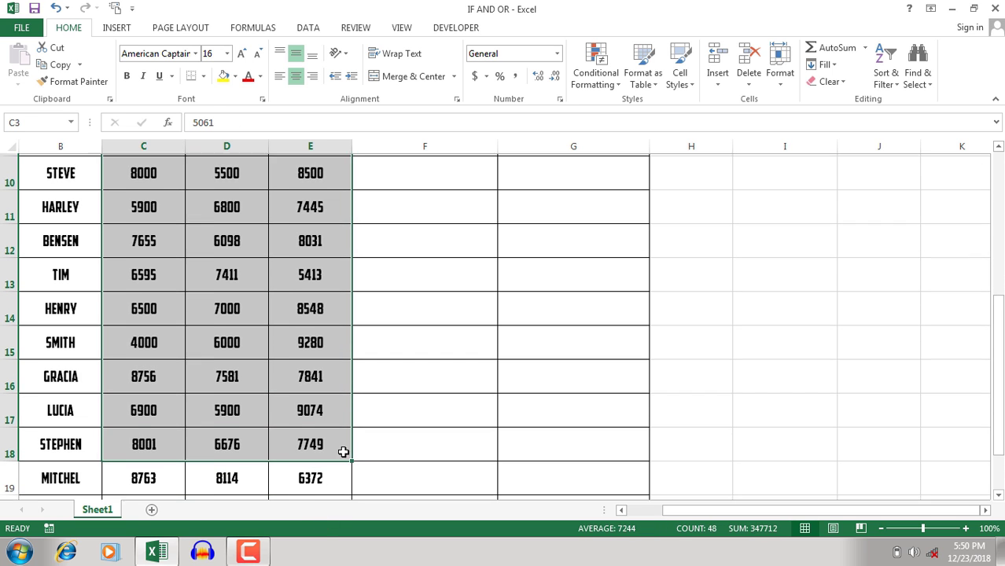
{"action": "scroll", "coordinate": [287, 271], "scroll_direction": "up", "scroll_amount": 3}
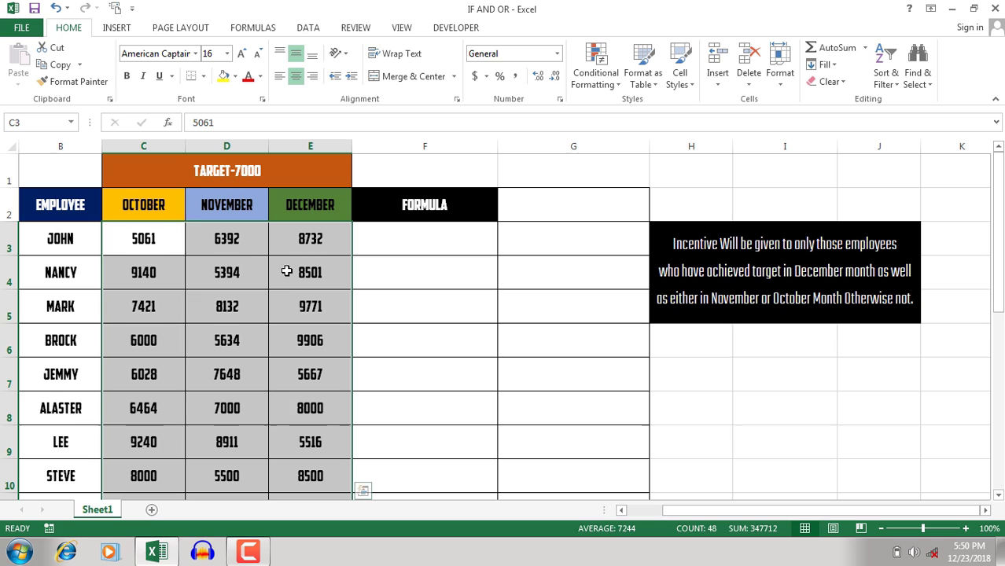
- Highlight the Target-7000 heading, then each month's sales values in turn
{"action": "left_click", "coordinate": [213, 179]}
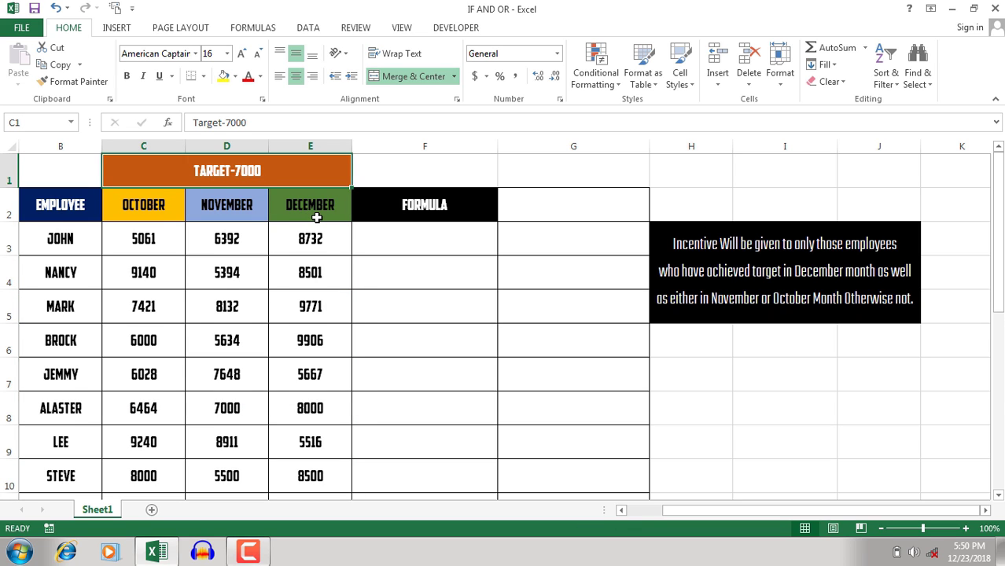
{"action": "left_click_drag", "start_coordinate": [148, 216], "coordinate": [145, 443]}
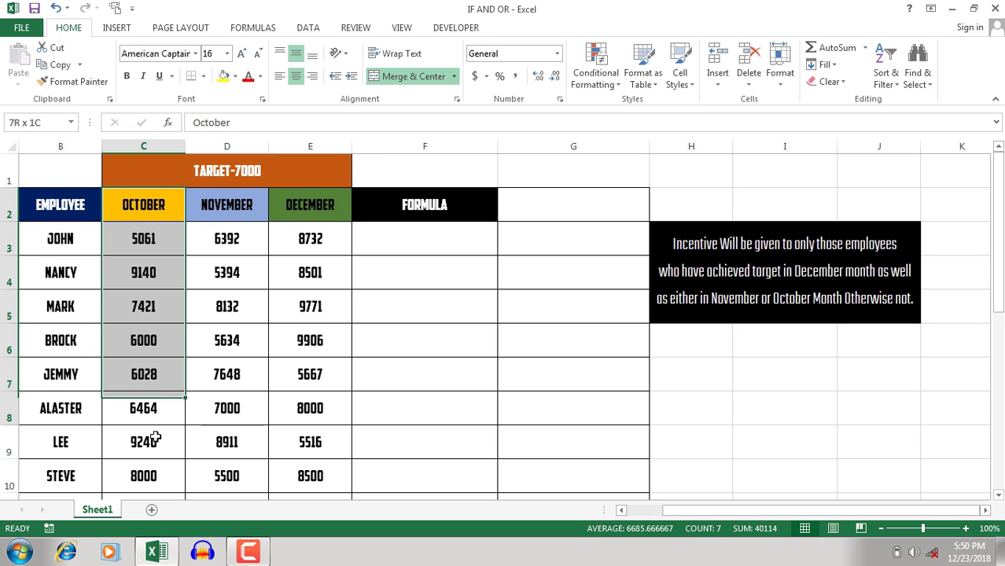
{"action": "left_click_drag", "start_coordinate": [233, 200], "coordinate": [240, 408]}
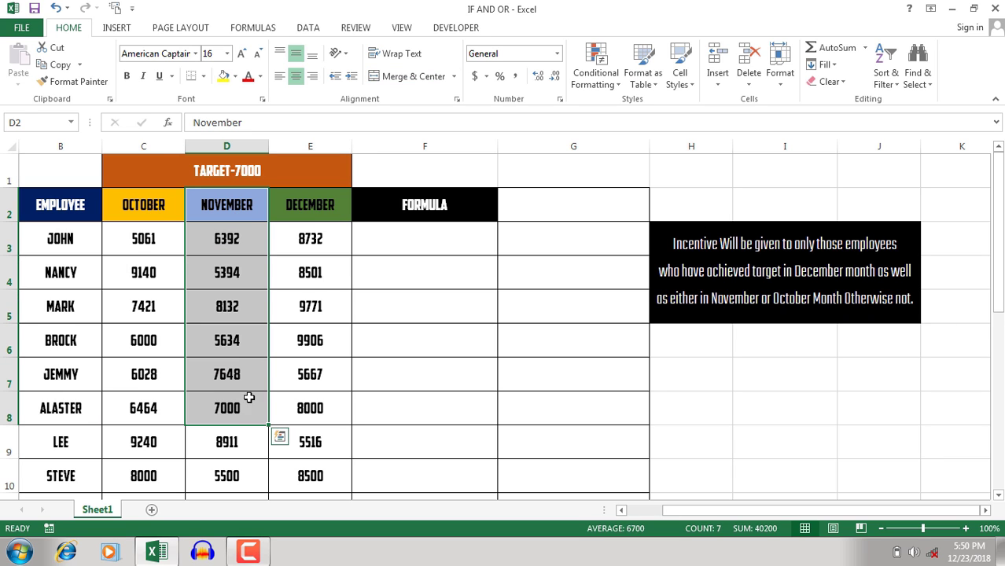
{"action": "left_click_drag", "start_coordinate": [309, 200], "coordinate": [314, 442]}
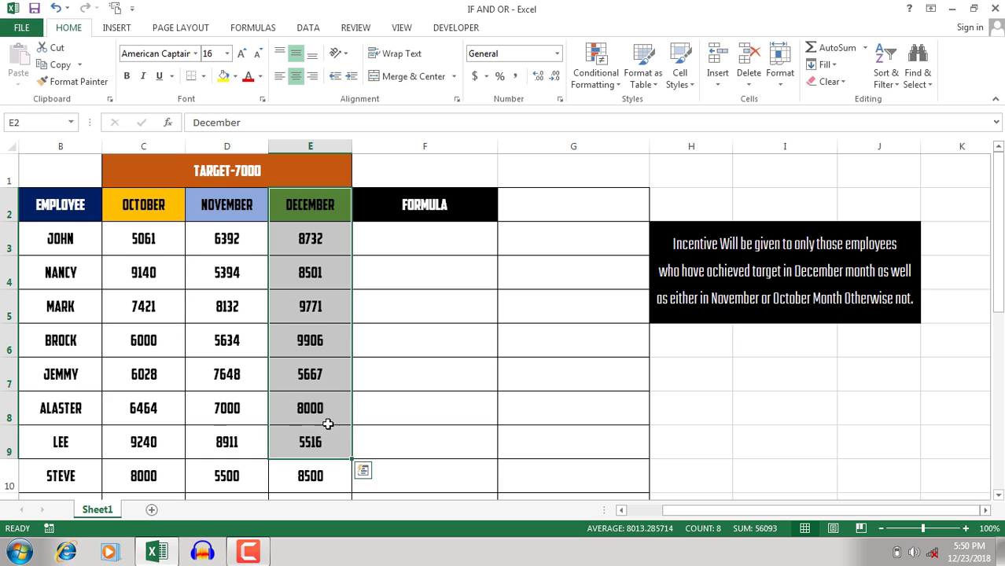
- Select result cell F3 and the incentive rule text for comparison
{"action": "left_click", "coordinate": [434, 251]}
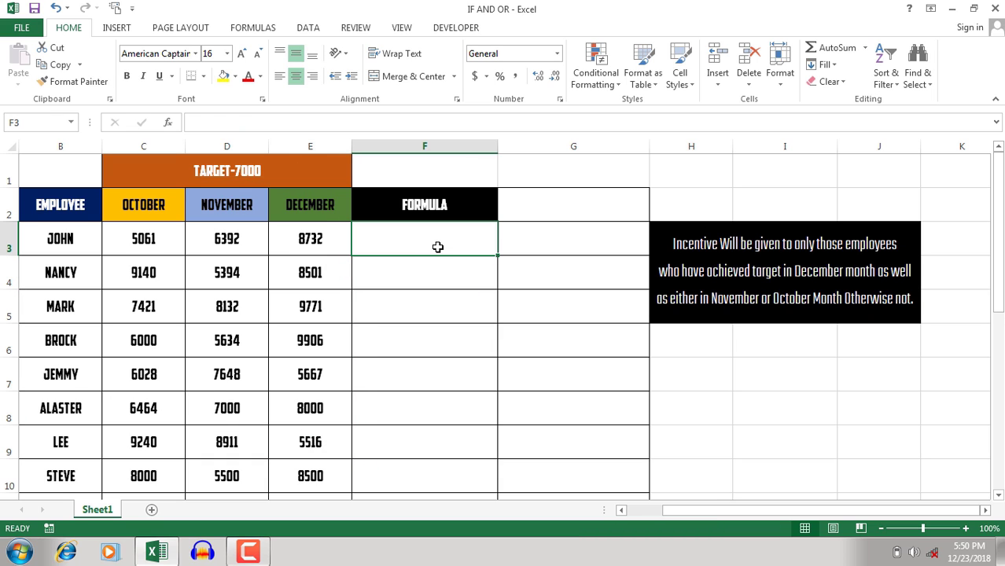
{"action": "left_click", "coordinate": [769, 275]}
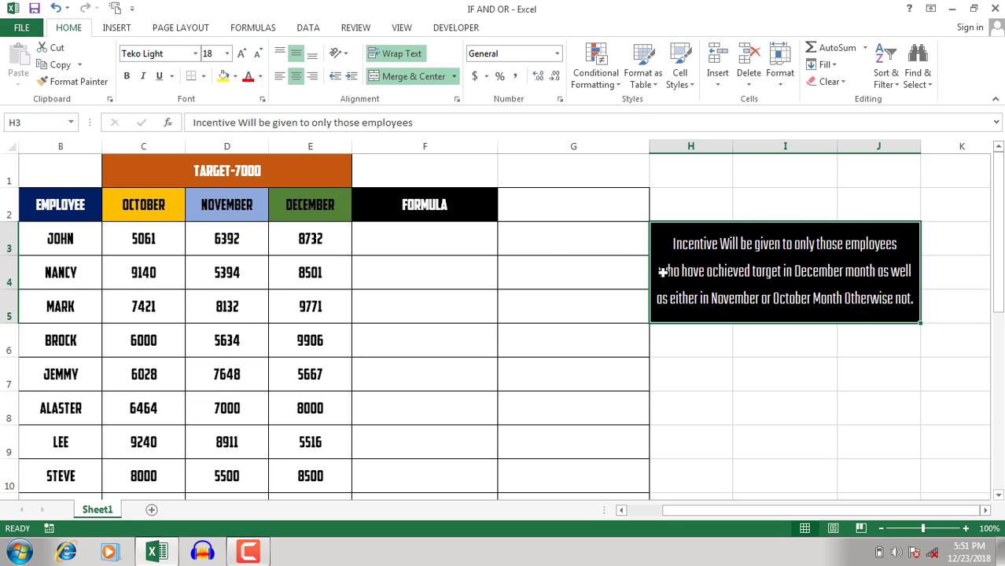
{"action": "left_click", "coordinate": [402, 234]}
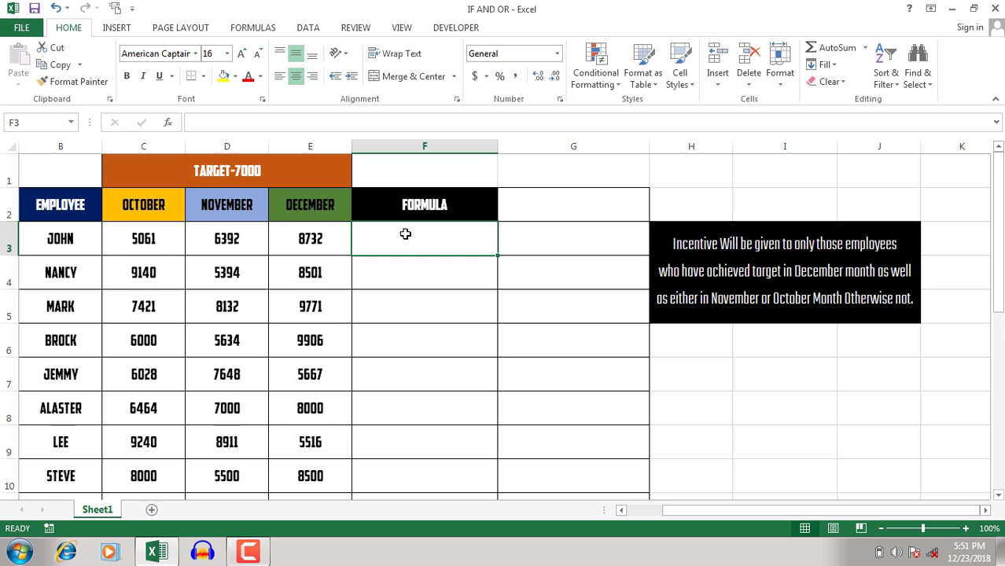
- Type an 'If.....And.....OR' reminder note in G1, then discard it
{"action": "left_click", "coordinate": [559, 184]}
{"action": "type", "text": "If..."}
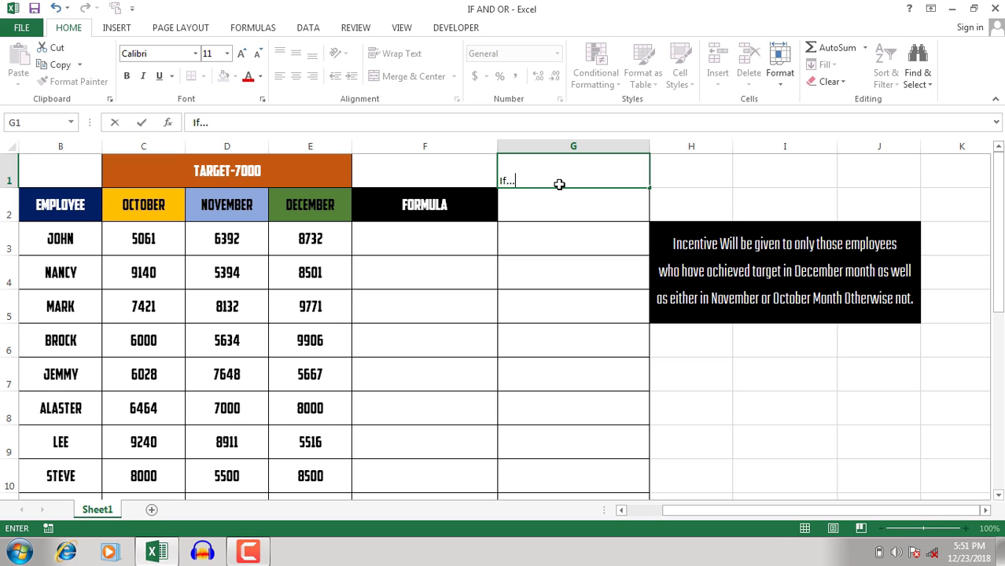
{"action": "type", "text": ".."}
{"action": "type", "text": "And"}
{"action": "type", "text": "......"}
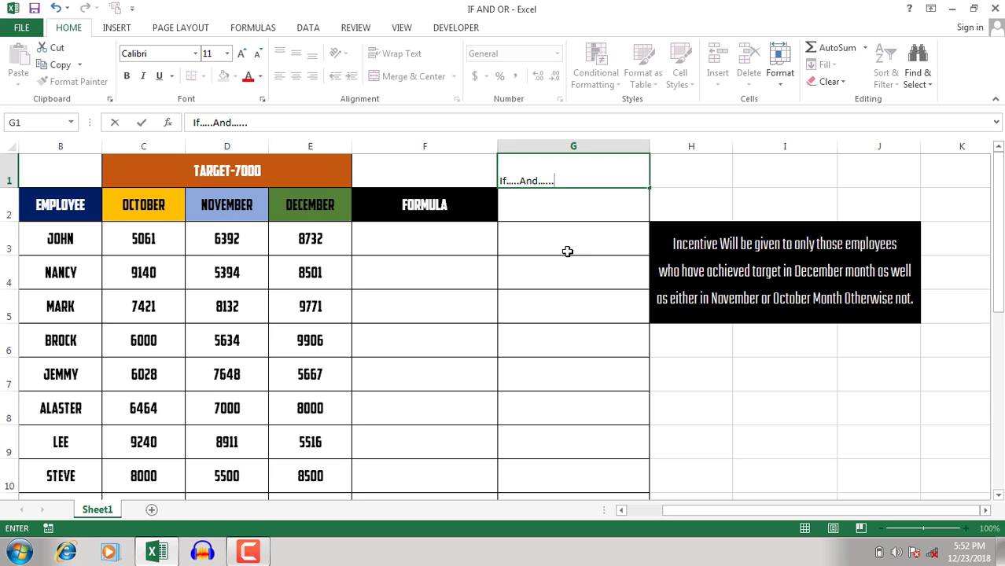
{"action": "type", "text": "O"}
{"action": "type", "text": "R"}
{"action": "key", "text": "Escape"}
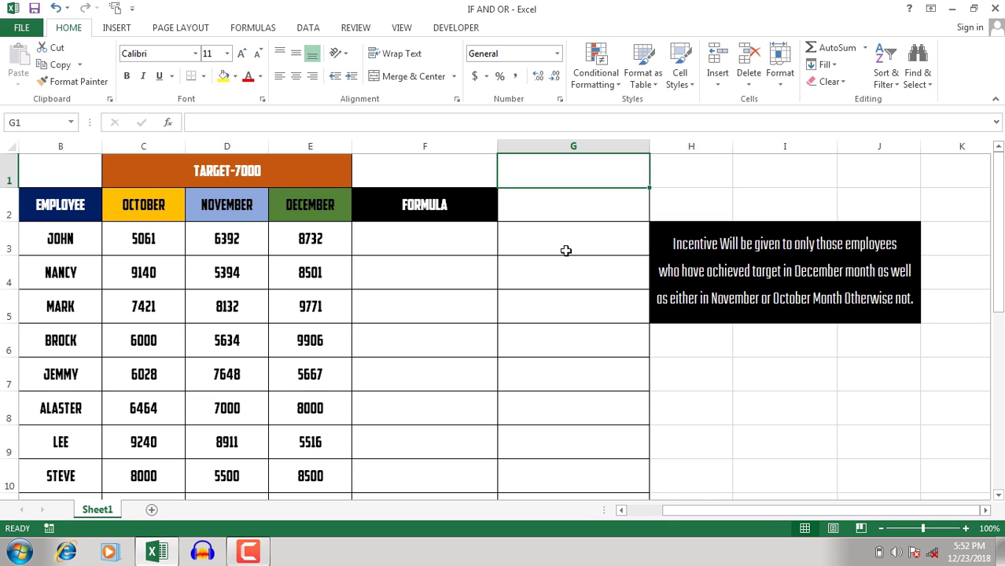
- Enter =IF(E3=>7000,"Eligible for incentive","No Incentive") in F3 and submit it
{"action": "left_click", "coordinate": [409, 245]}
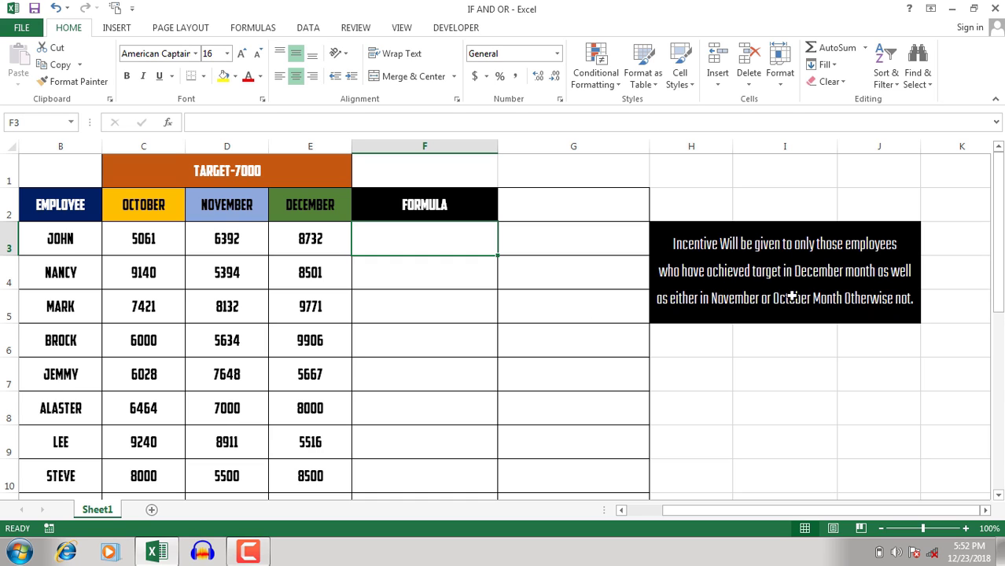
{"action": "left_click_drag", "start_coordinate": [310, 238], "coordinate": [322, 478]}
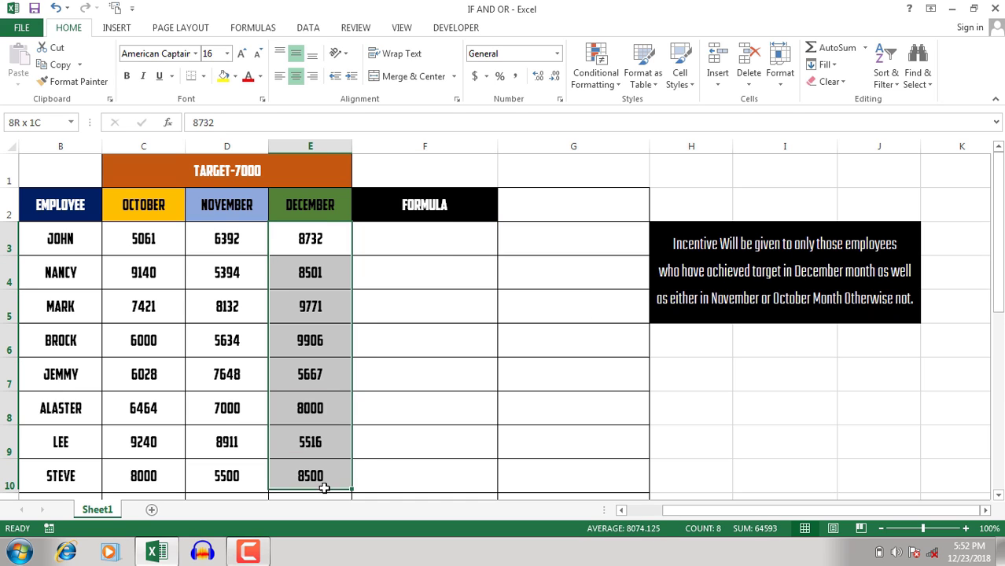
{"action": "left_click", "coordinate": [397, 235]}
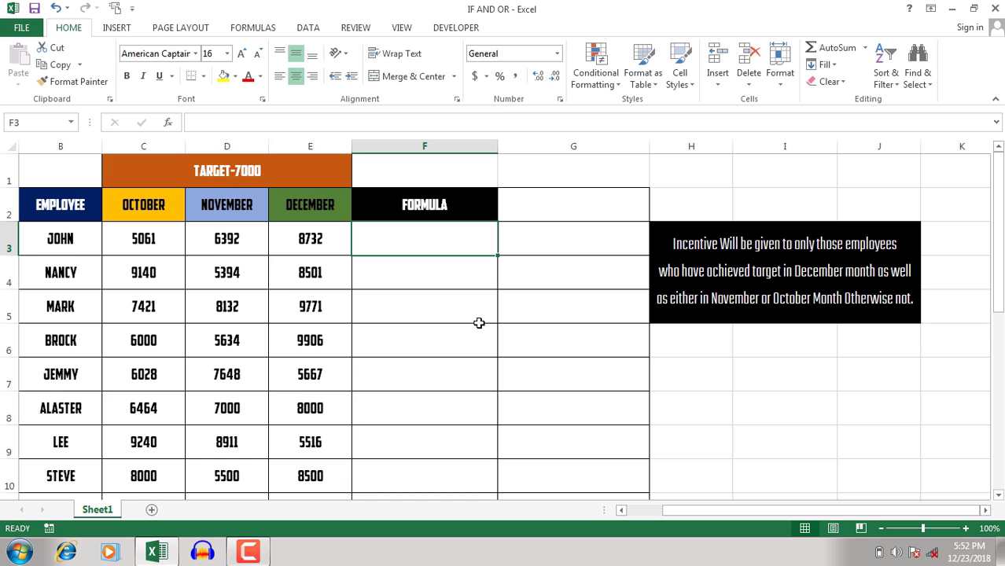
{"action": "type", "text": "=IF("}
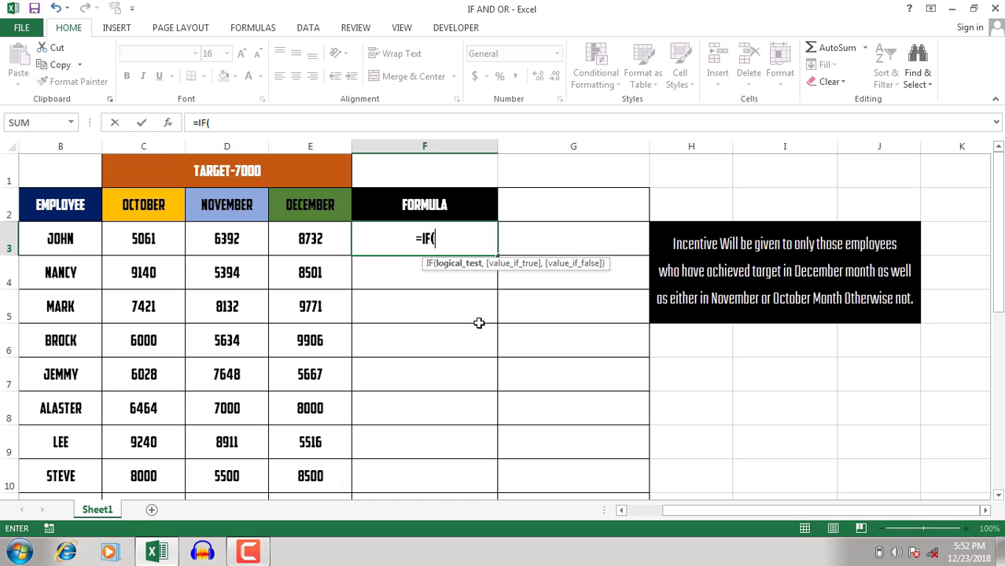
{"action": "key", "text": "Left"}
{"action": "key", "text": "Left"}
{"action": "key", "text": "Left"}
{"action": "key", "text": "Right"}
{"action": "key", "text": "Right"}
{"action": "key", "text": "Right"}
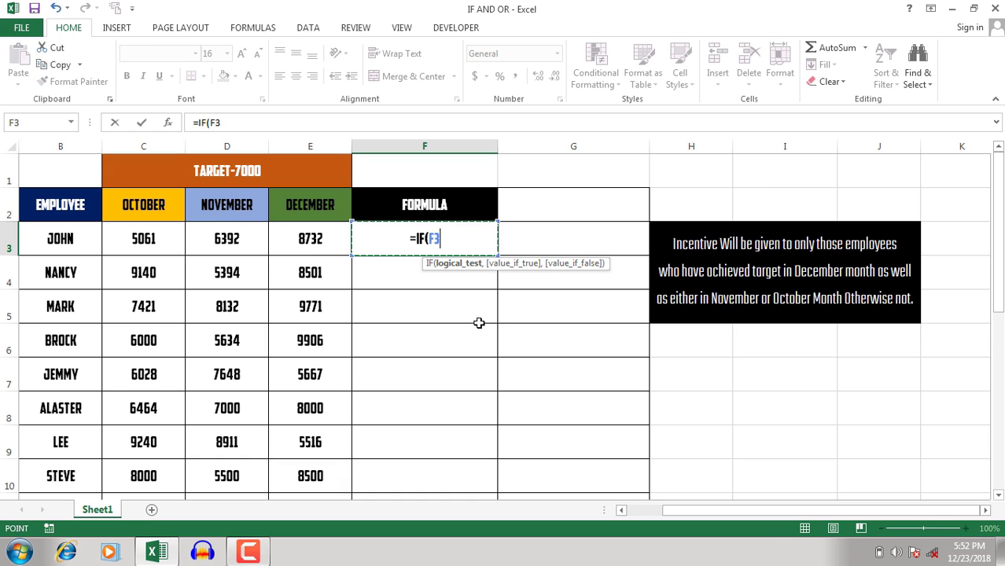
{"action": "key", "text": "Left"}
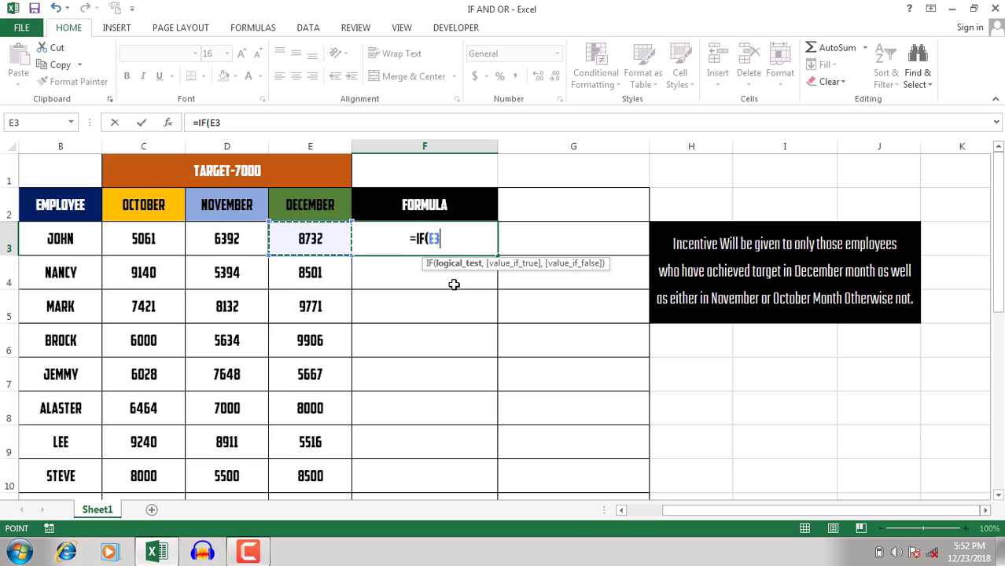
{"action": "type", "text": "=>7"}
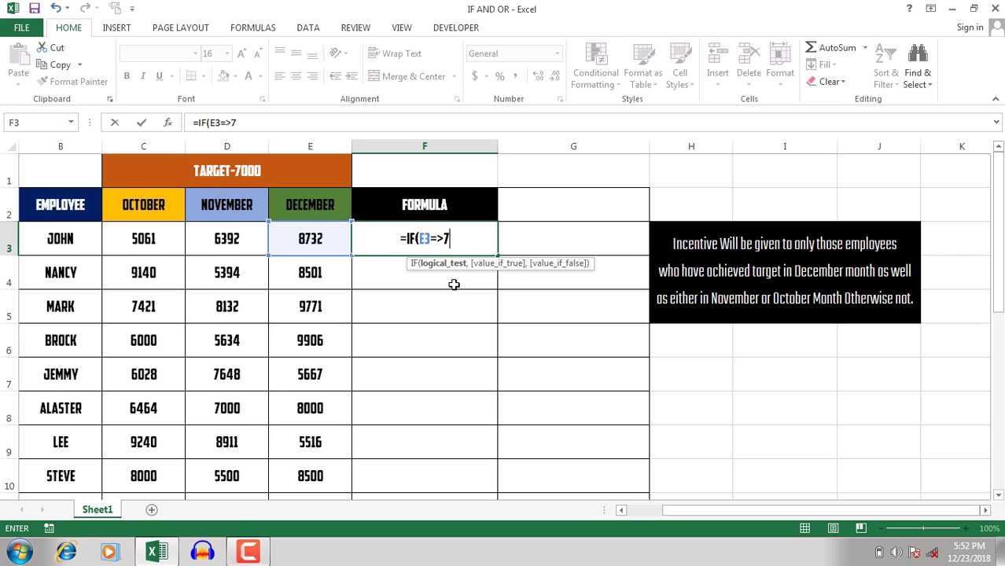
{"action": "type", "text": "000"}
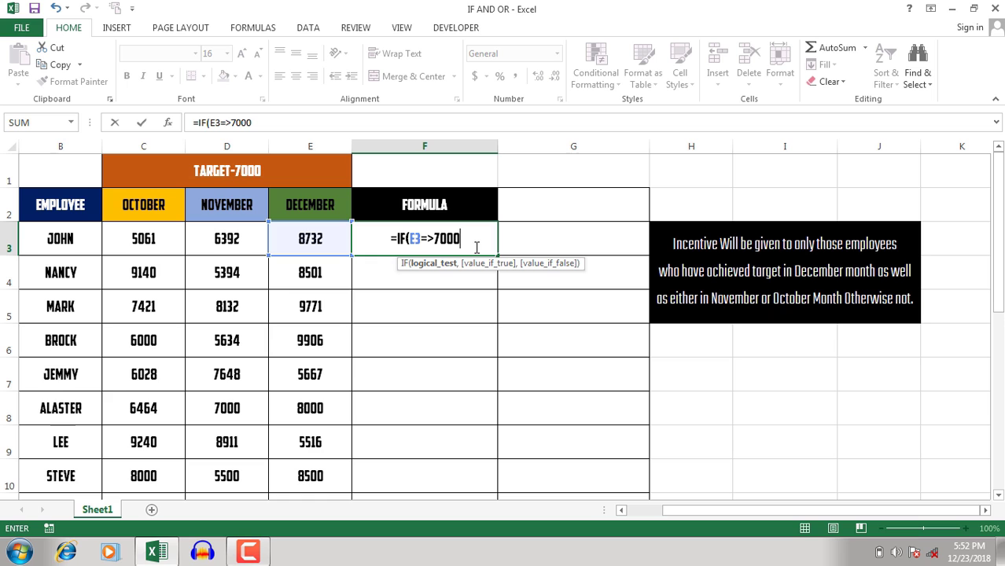
{"action": "type", "text": ","}
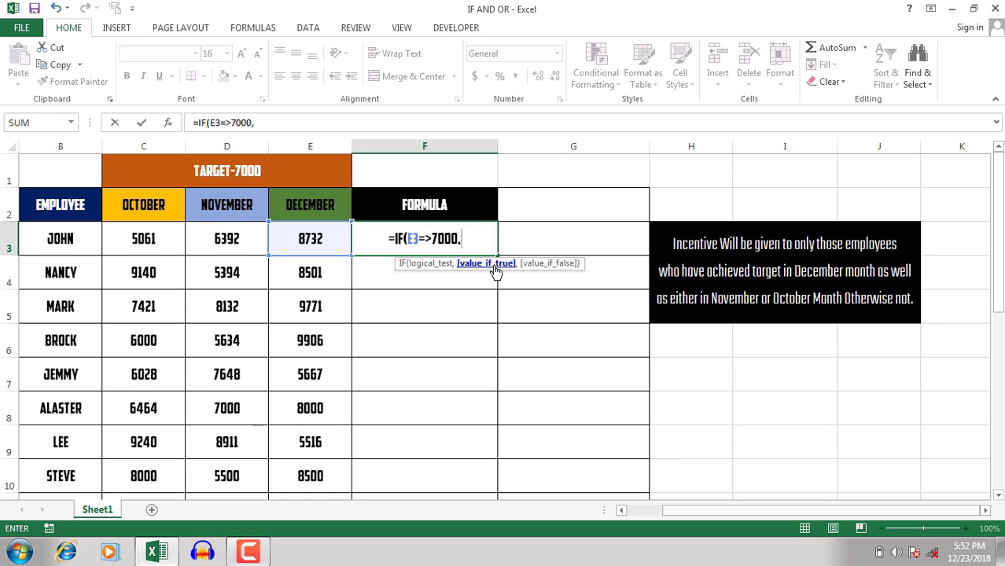
{"action": "type", "text": "\"E"}
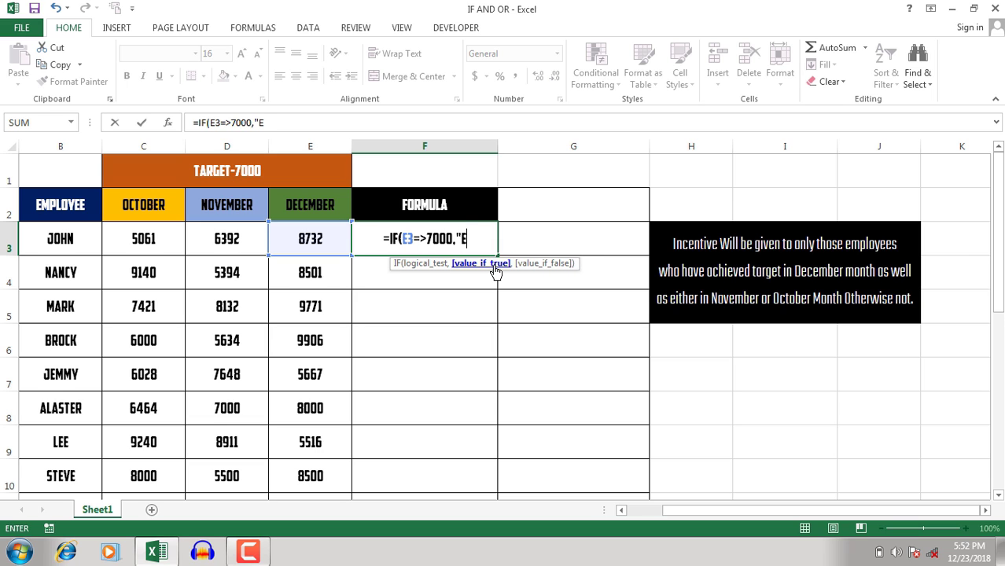
{"action": "type", "text": "ligib"}
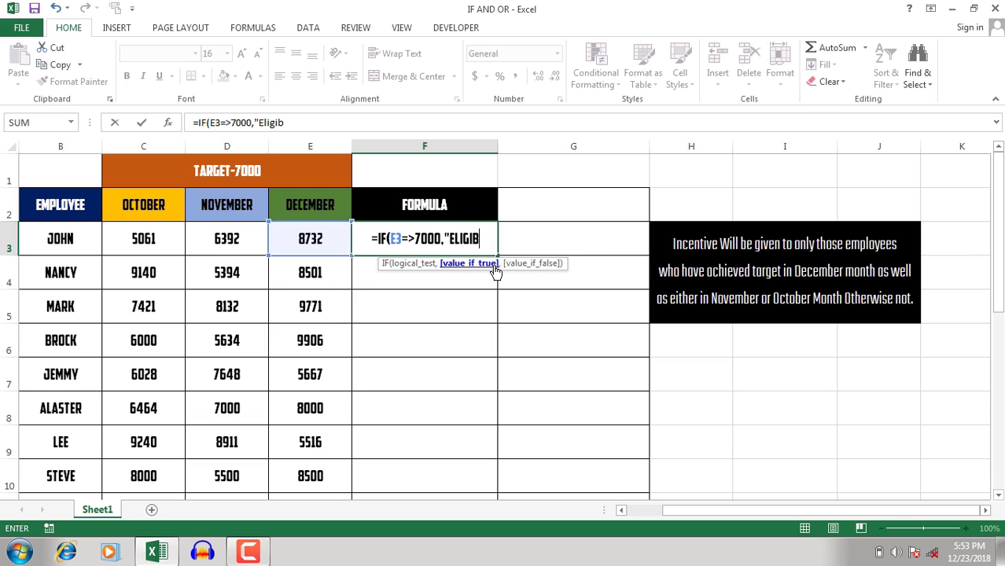
{"action": "type", "text": "le for"}
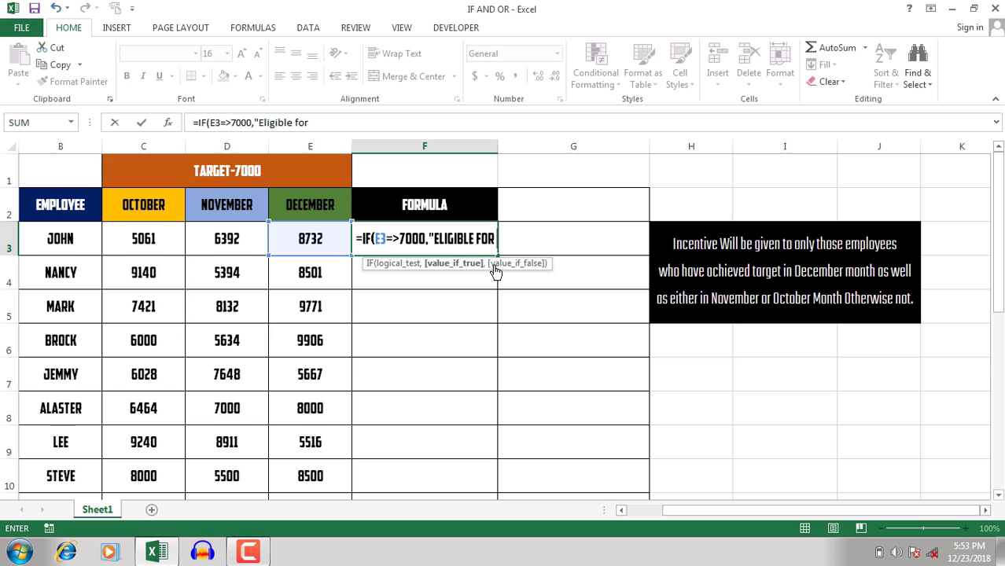
{"action": "type", "text": " in"}
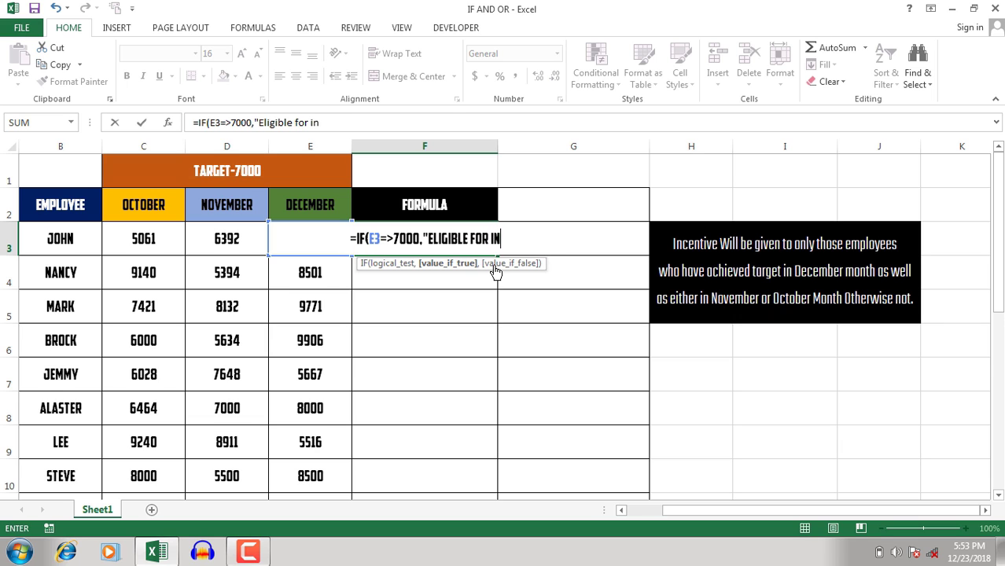
{"action": "type", "text": "centiv"}
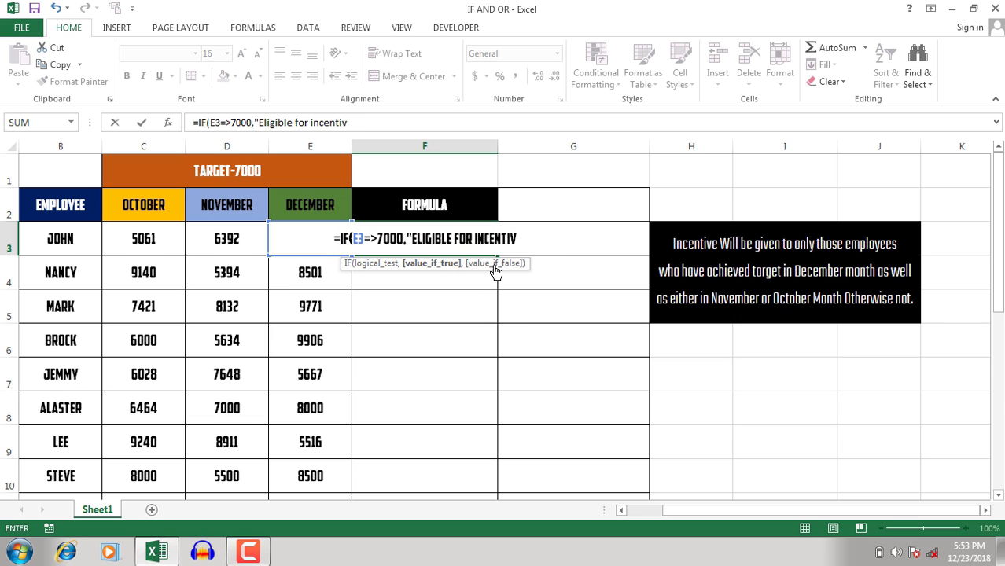
{"action": "type", "text": "e\""}
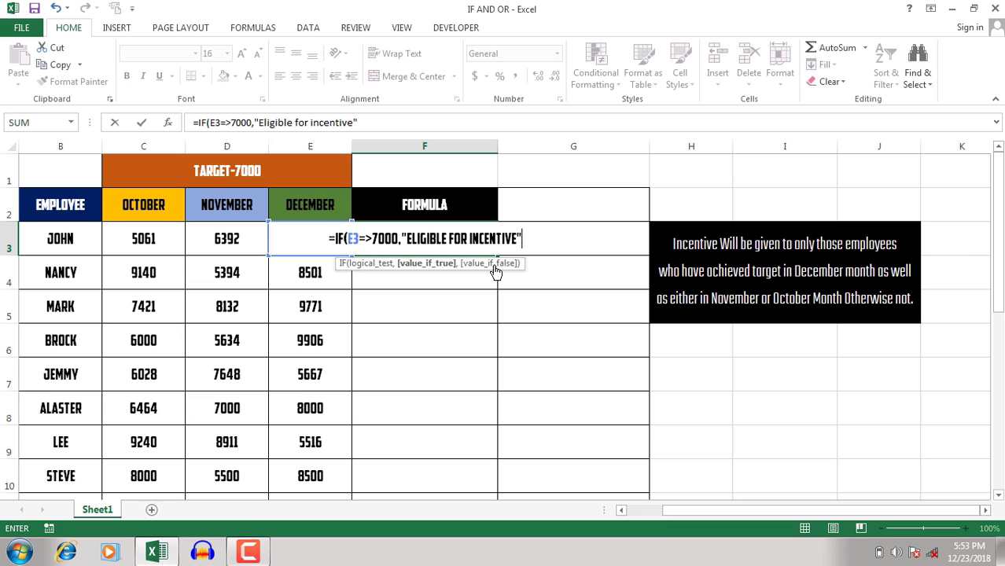
{"action": "type", "text": ","}
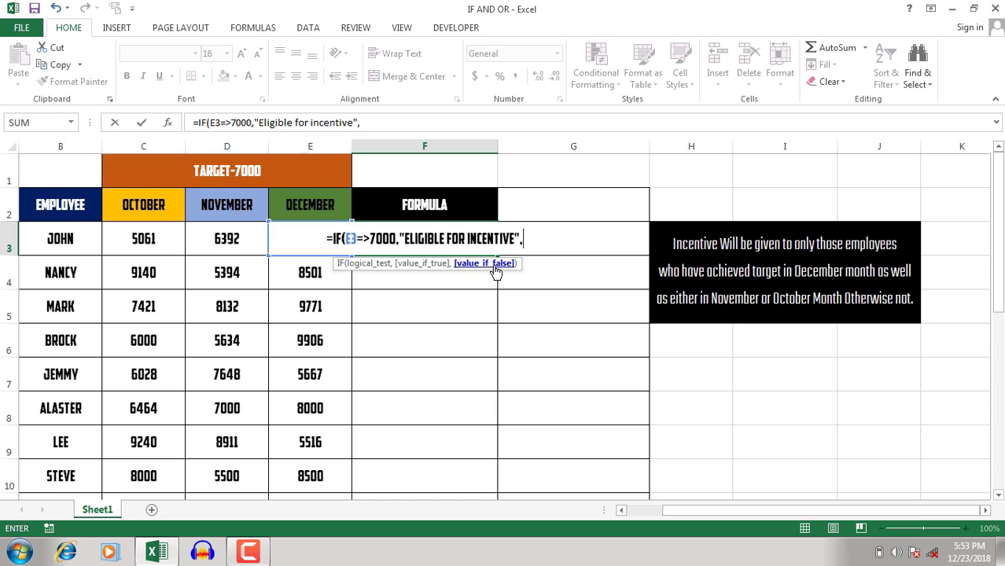
{"action": "type", "text": "\"No"}
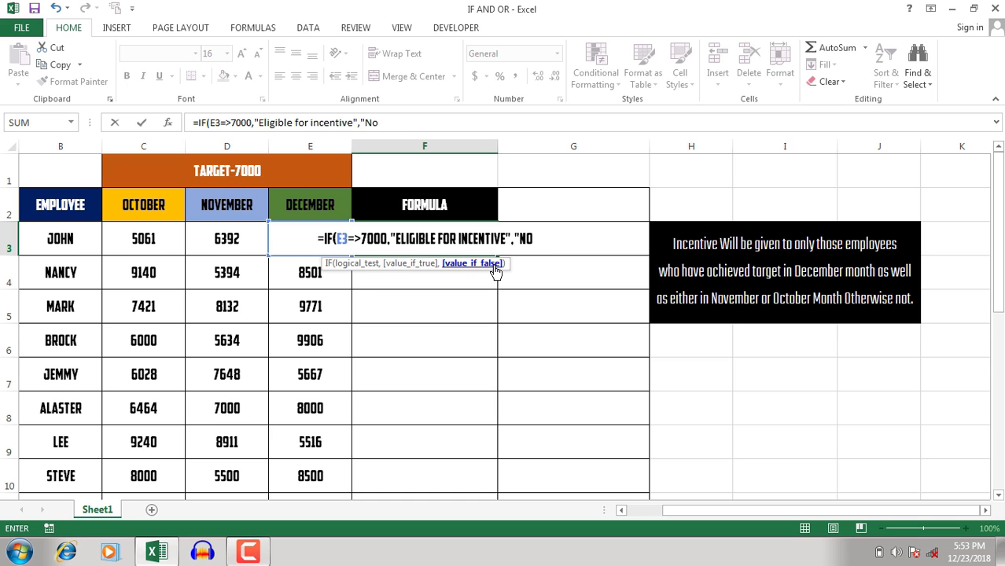
{"action": "type", "text": " Incentive"}
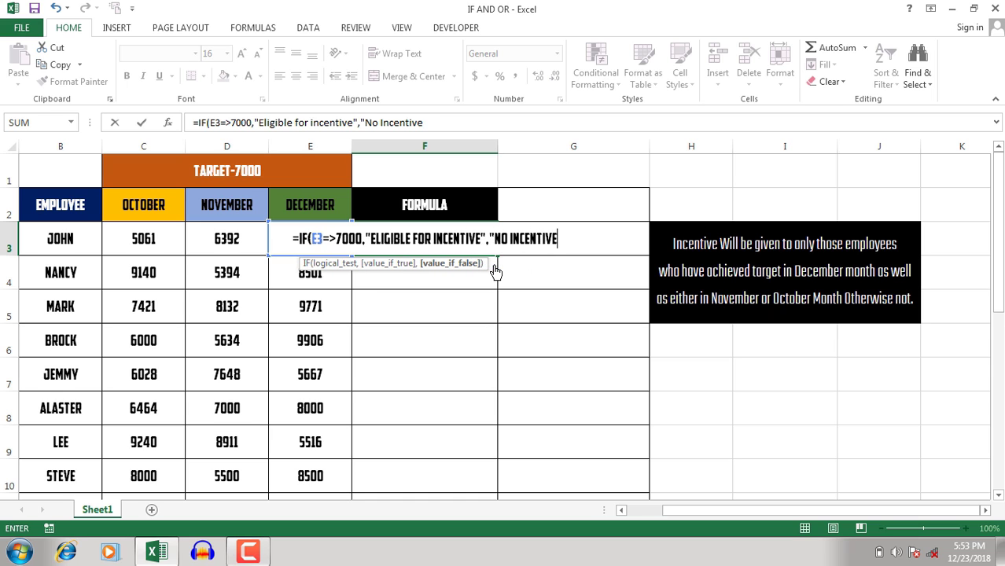
{"action": "type", "text": "\")"}
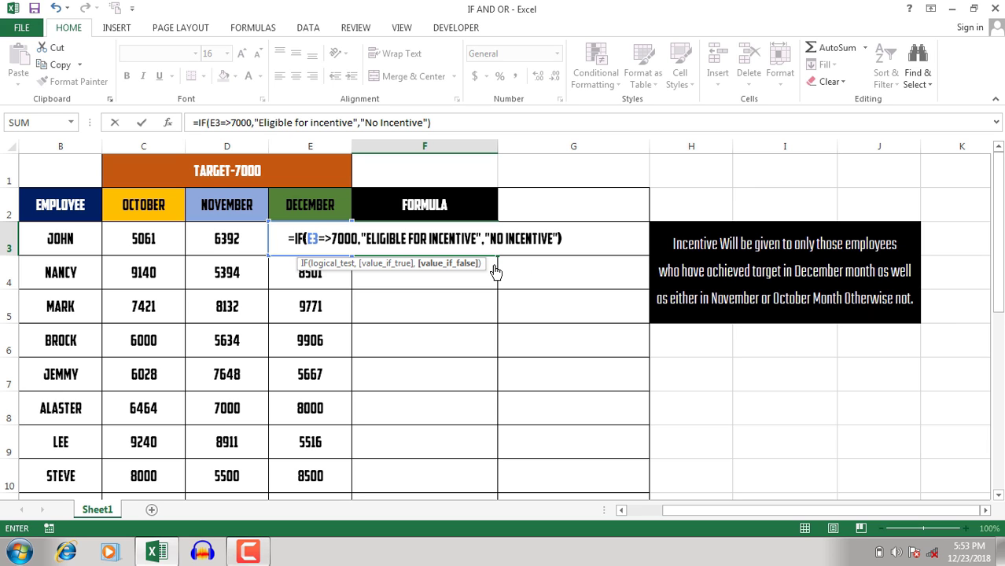
{"action": "key", "text": "Return"}
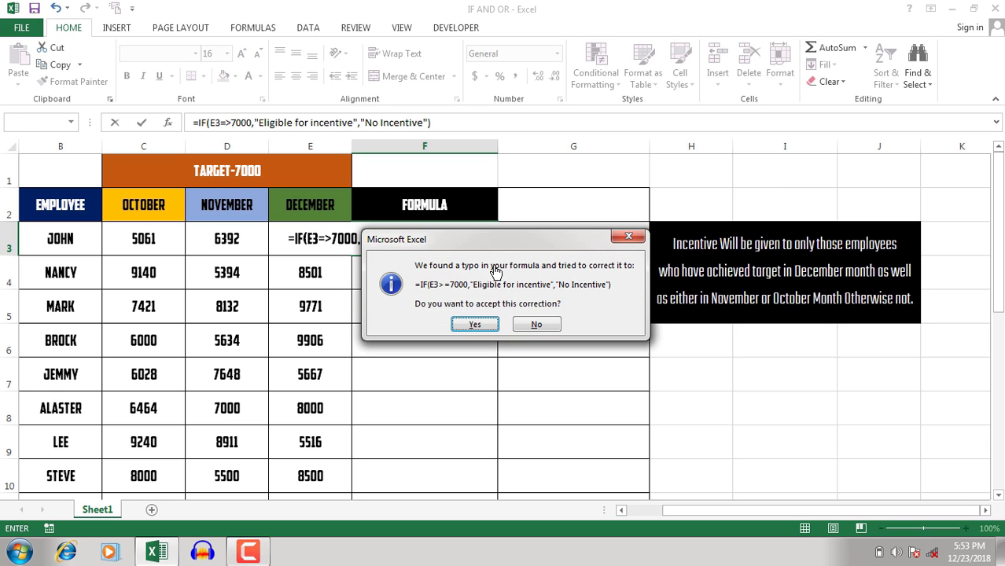
{"action": "key", "text": "Return"}
- Accept the >= correction and fill F3's formula down column F
{"action": "left_click", "coordinate": [481, 241]}
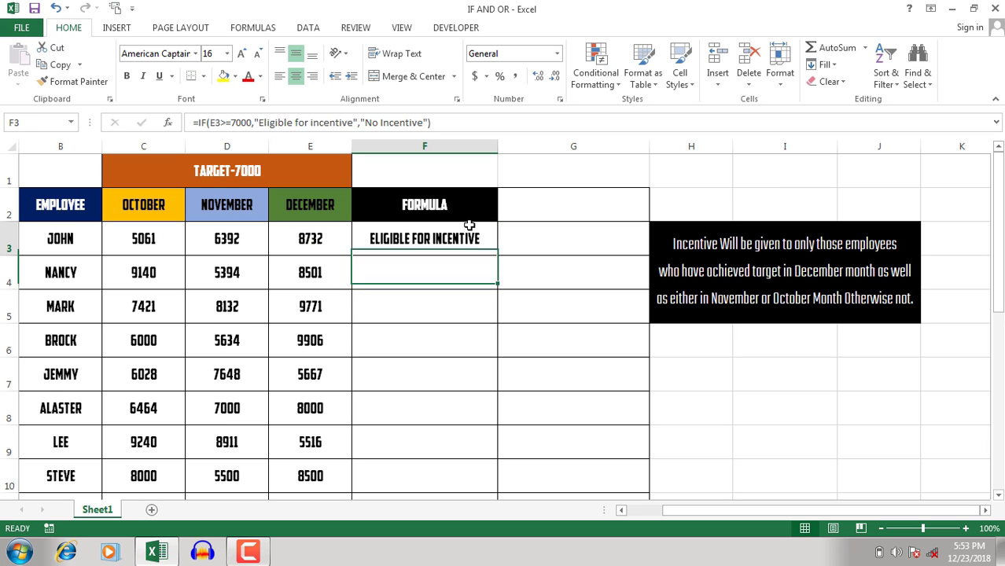
{"action": "double_click", "coordinate": [498, 257]}
{"action": "scroll", "coordinate": [425, 267], "scroll_direction": "down", "scroll_amount": 1}
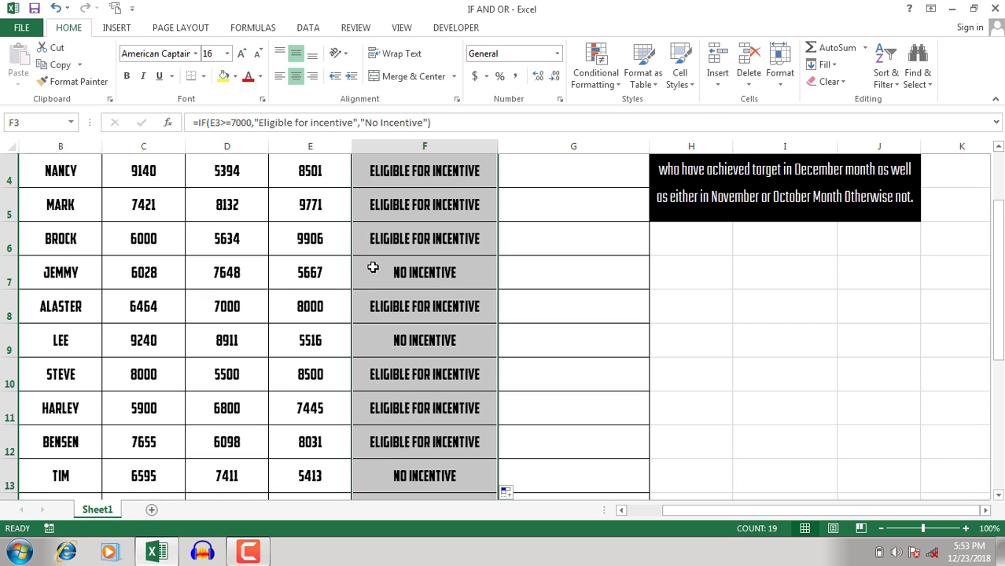
- Check December values 9906, 5667, 5516 and 5413 against their incentive results
{"action": "left_click", "coordinate": [317, 206]}
{"action": "left_click", "coordinate": [307, 239]}
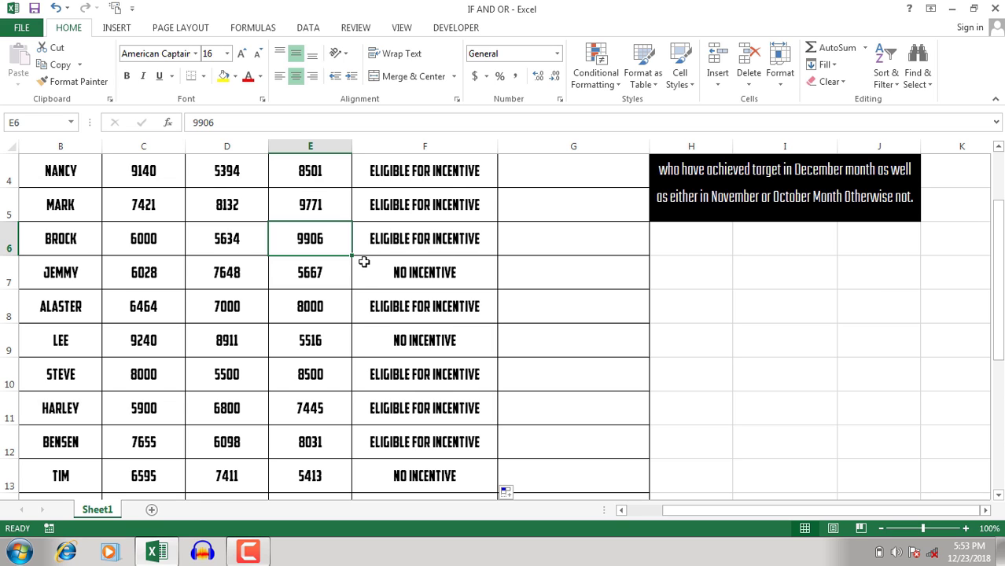
{"action": "left_click", "coordinate": [334, 274]}
{"action": "left_click", "coordinate": [324, 351]}
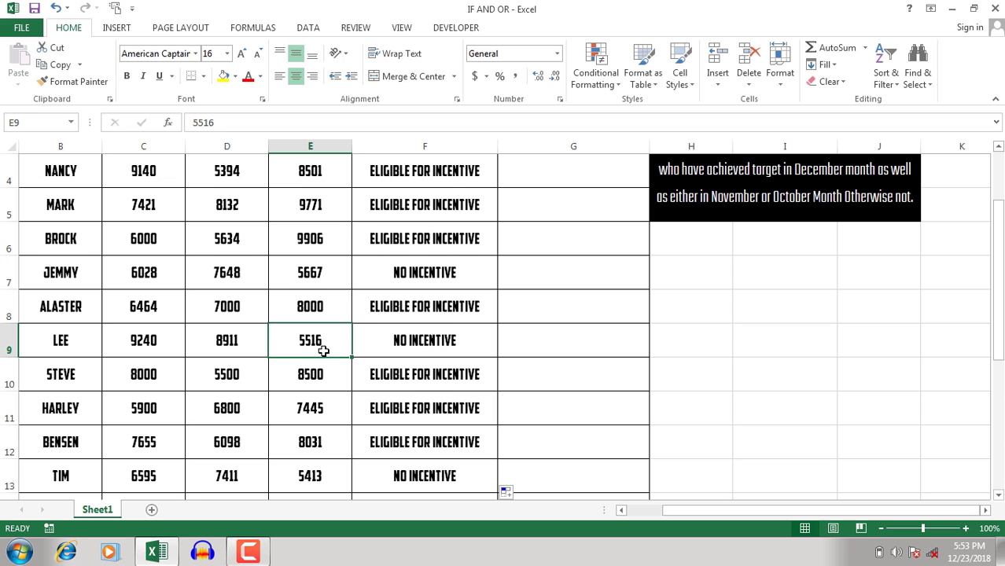
{"action": "left_click", "coordinate": [324, 464]}
{"action": "scroll", "coordinate": [368, 418], "scroll_direction": "down", "scroll_amount": 2}
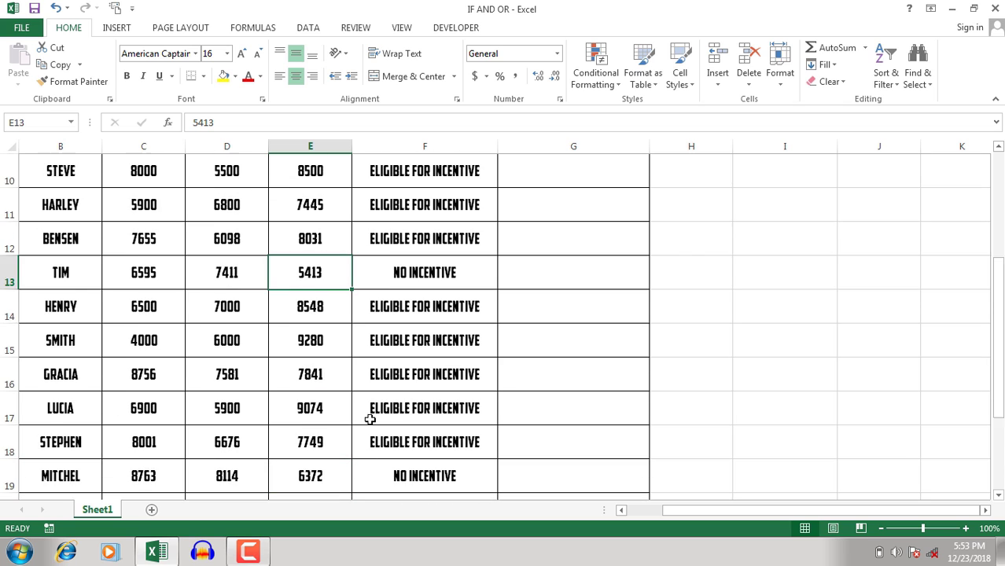
{"action": "scroll", "coordinate": [368, 418], "scroll_direction": "up", "scroll_amount": 3}
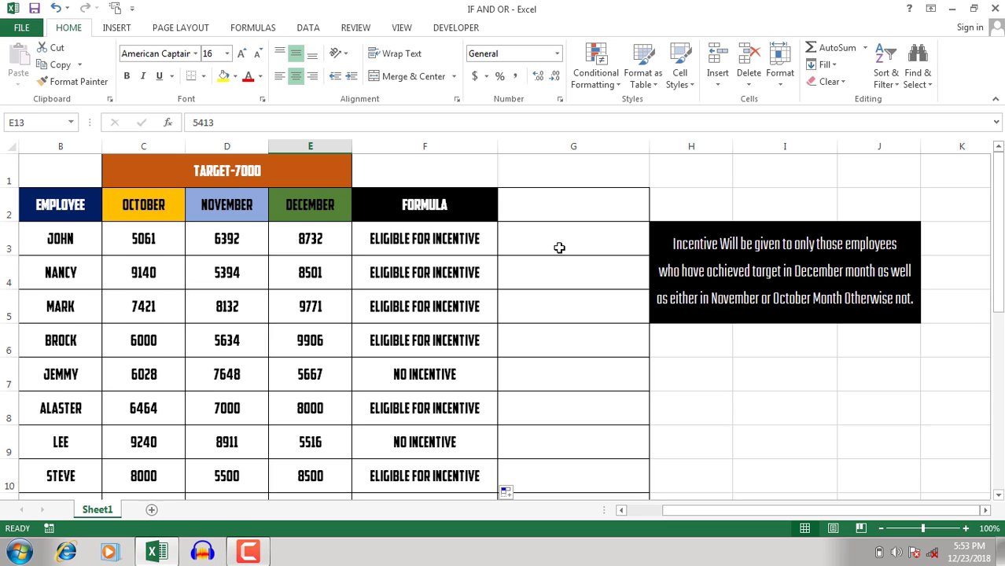
- Enter =IF(OR(C3>=7000,D3>=7000),"Eligible for incentive","No incentive") in G3
{"action": "left_click", "coordinate": [559, 247]}
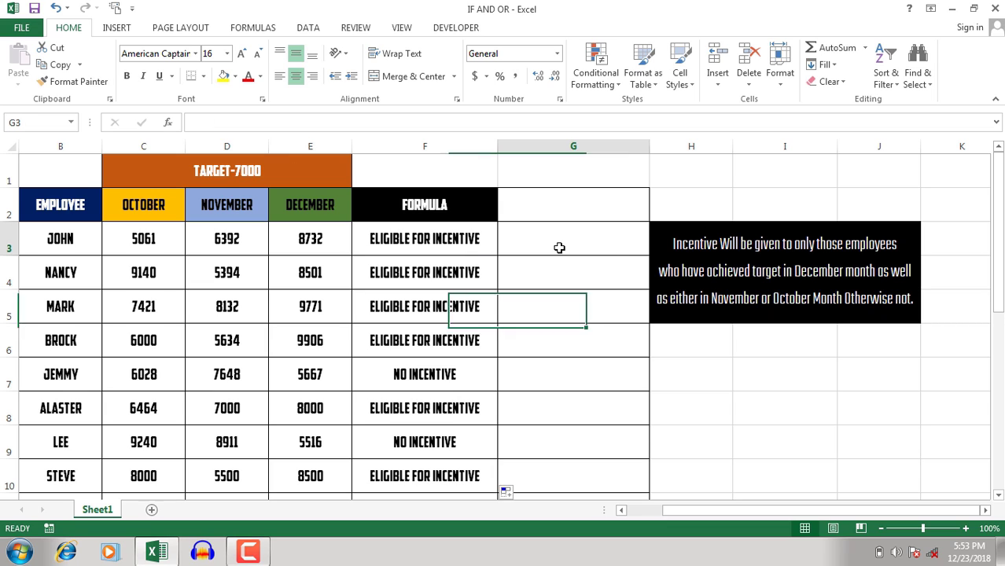
{"action": "type", "text": "="}
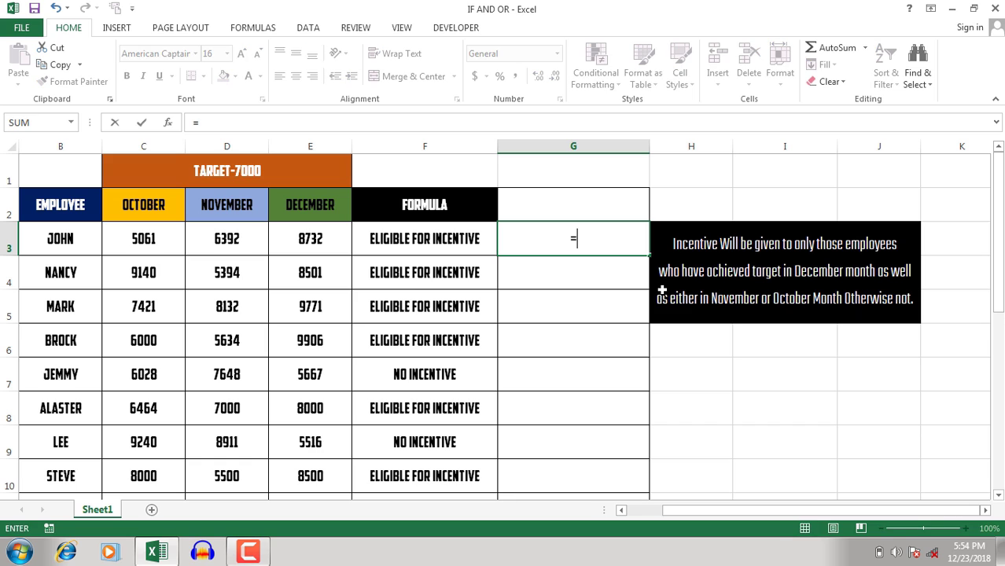
{"action": "type", "text": "IF("}
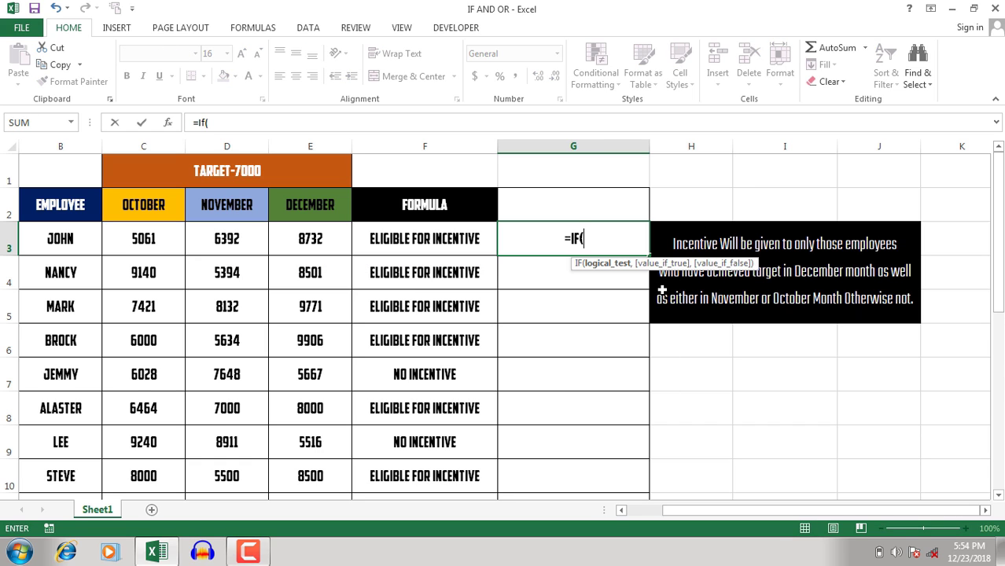
{"action": "type", "text": "OR"}
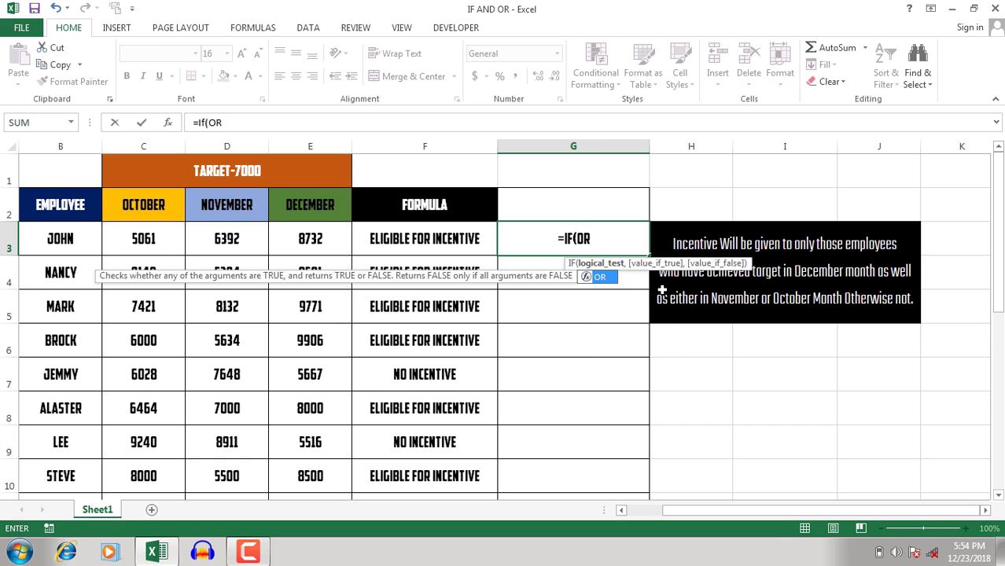
{"action": "type", "text": "("}
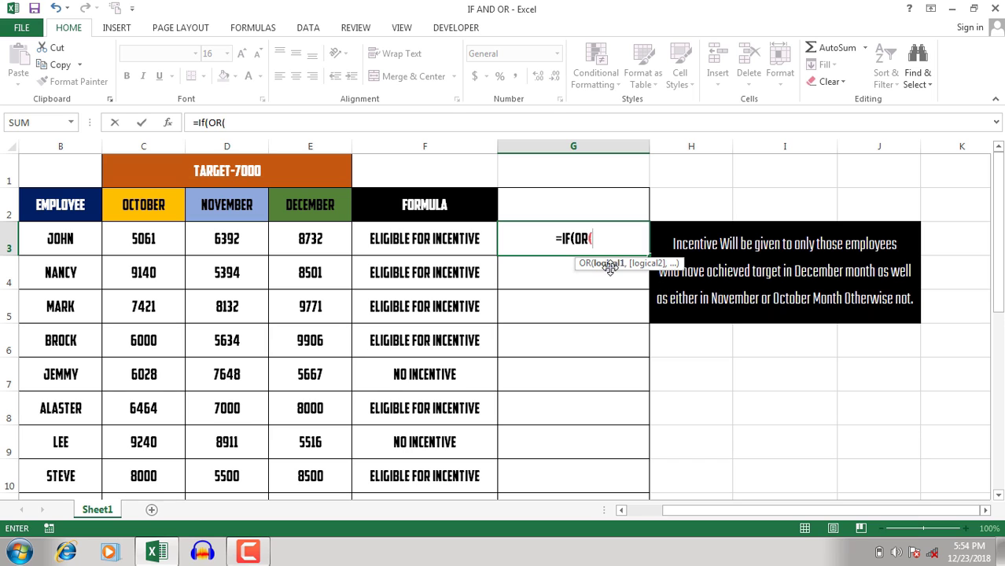
{"action": "left_click", "coordinate": [143, 238]}
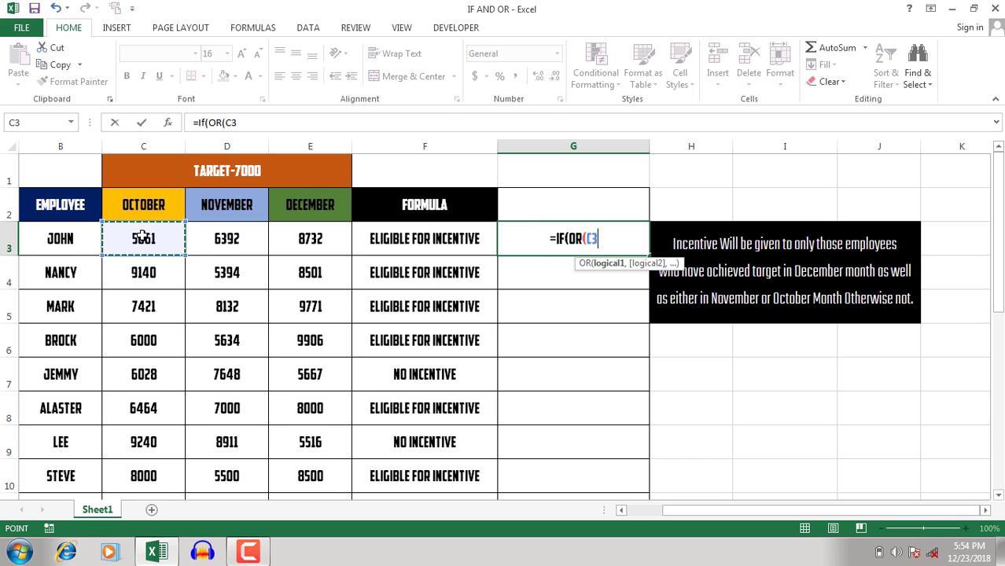
{"action": "type", "text": "="}
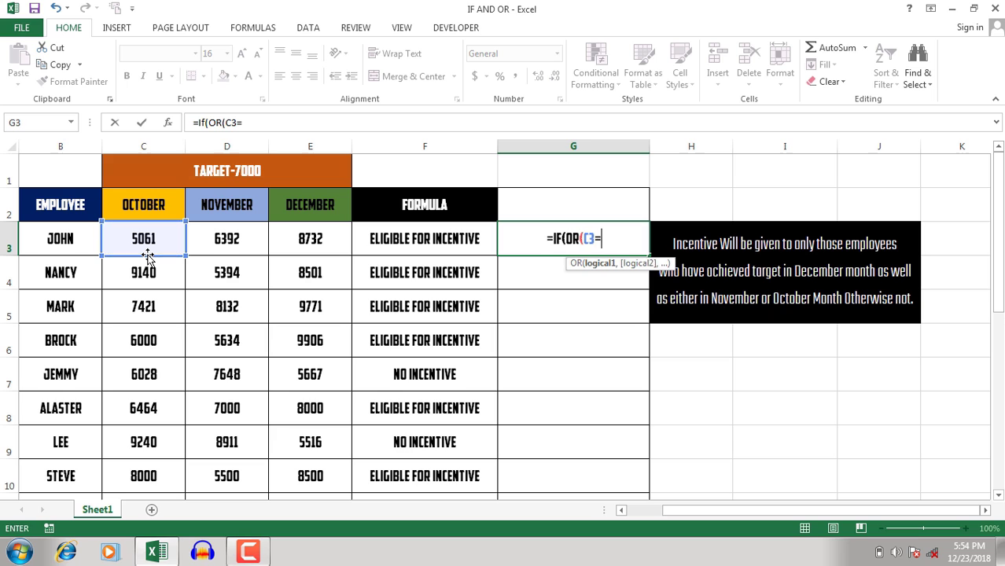
{"action": "type", "text": ">7000"}
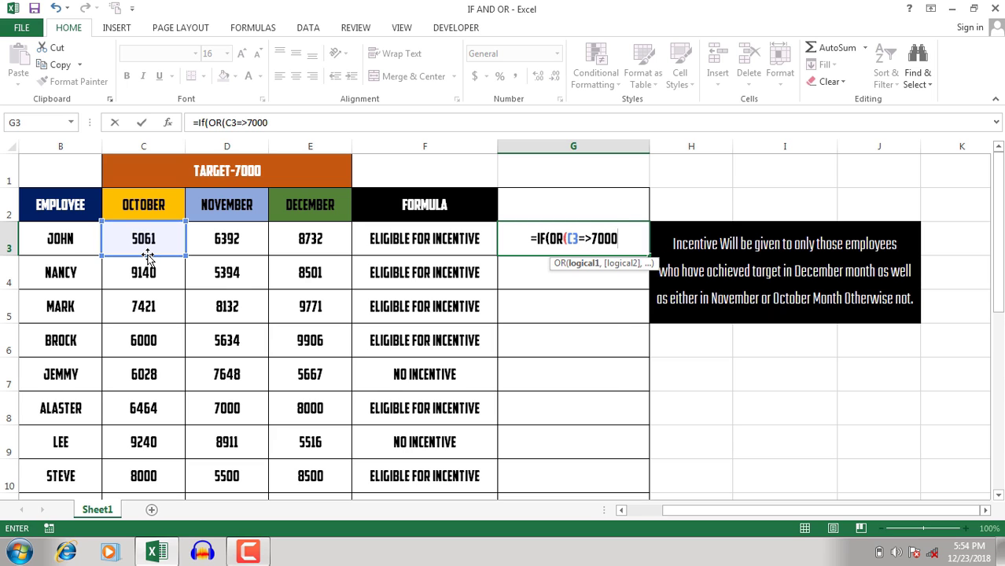
{"action": "type", "text": ","}
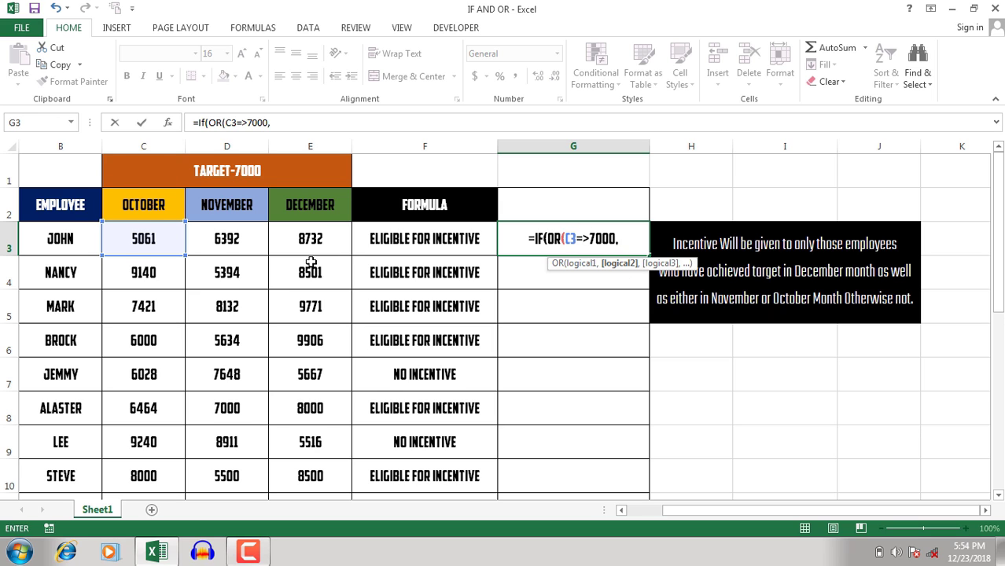
{"action": "left_click", "coordinate": [238, 236]}
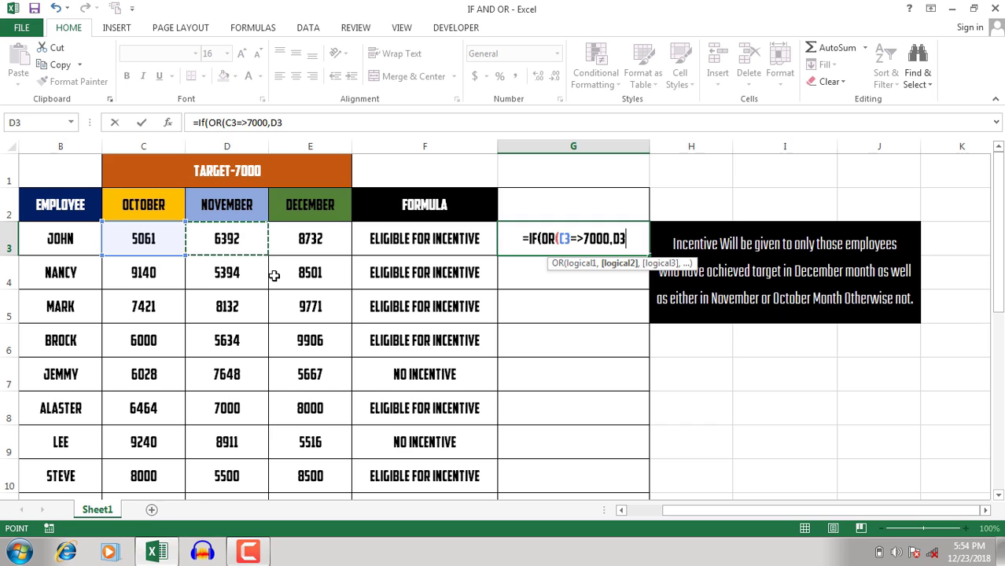
{"action": "type", "text": "=>7000"}
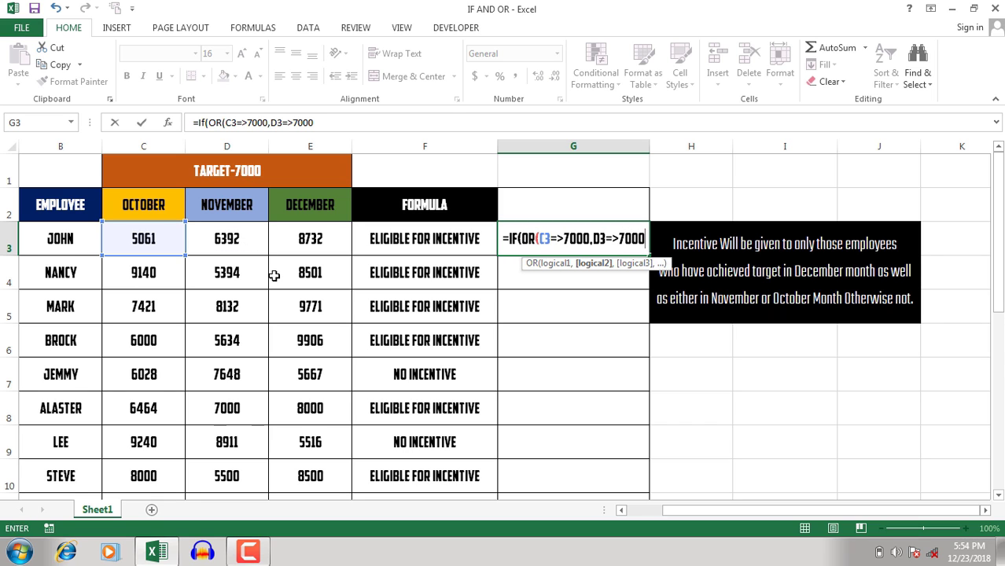
{"action": "type", "text": ")"}
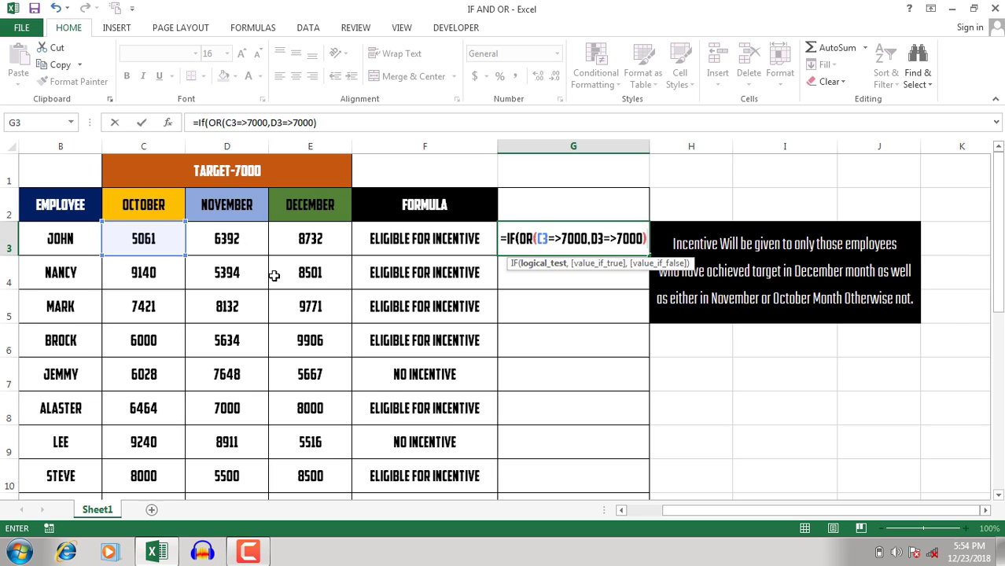
{"action": "type", "text": ","}
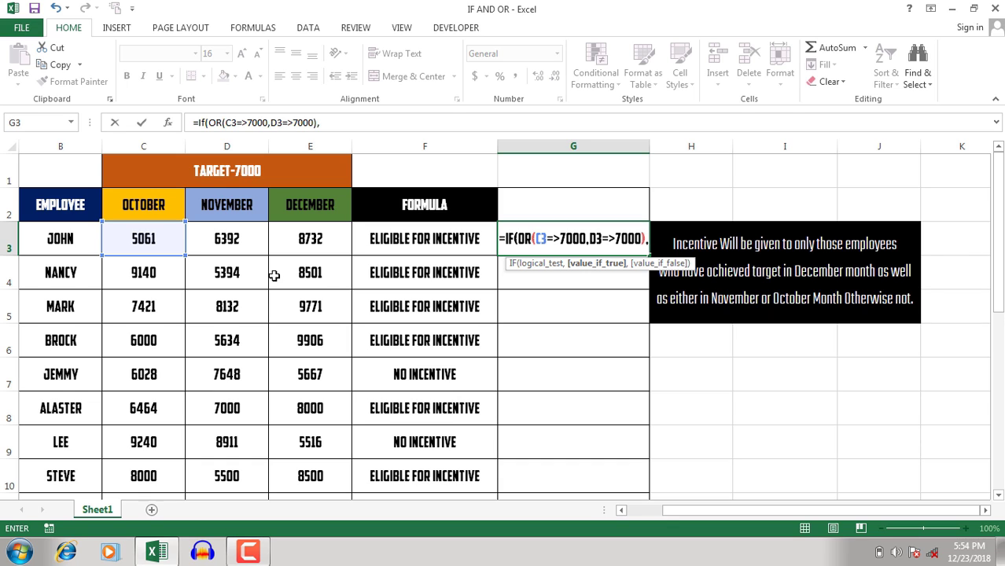
{"action": "type", "text": "\""}
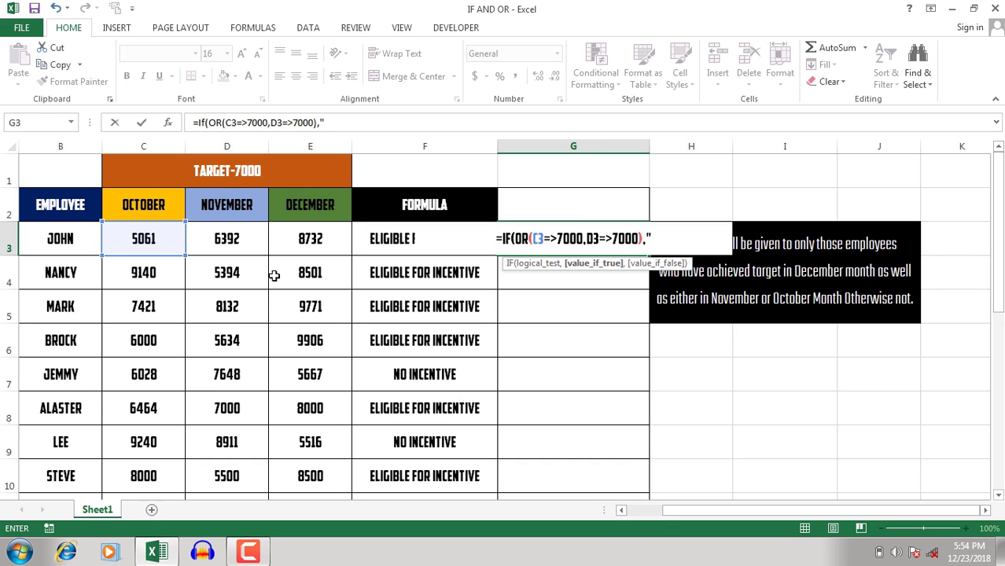
{"action": "type", "text": "Elg"}
{"action": "key", "text": "BackSpace"}
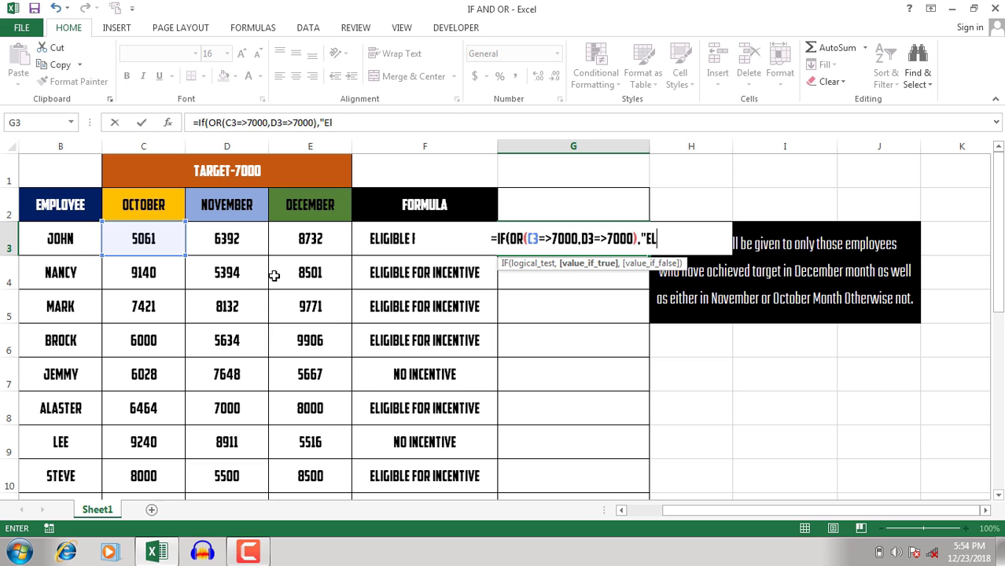
{"action": "type", "text": "igible"}
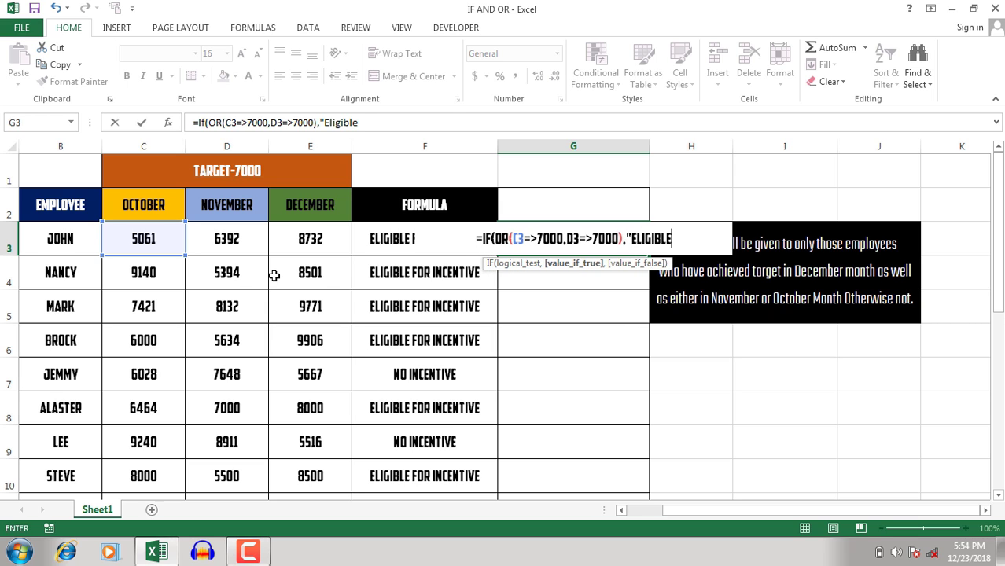
{"action": "type", "text": " for incent"}
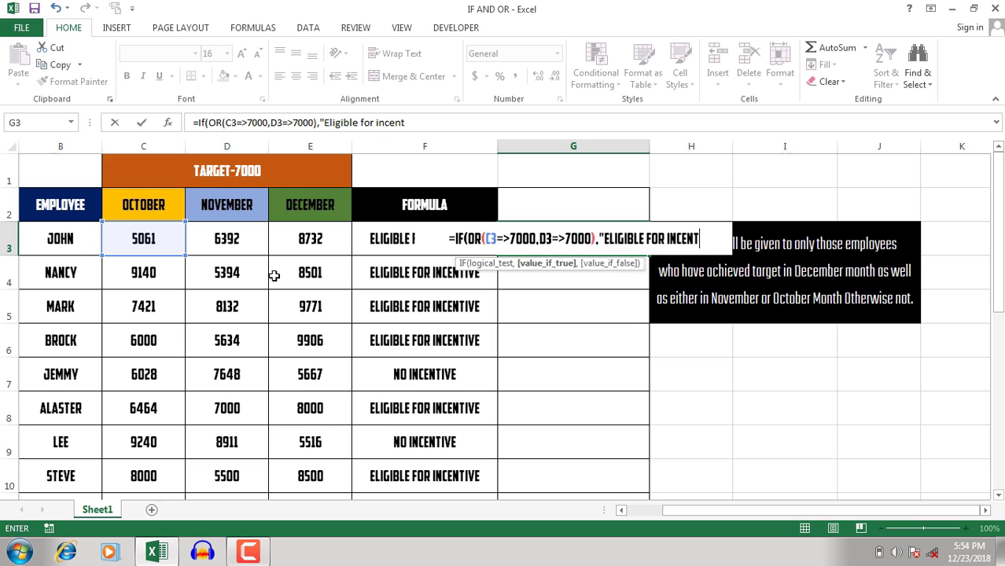
{"action": "type", "text": "ive,\"\""}
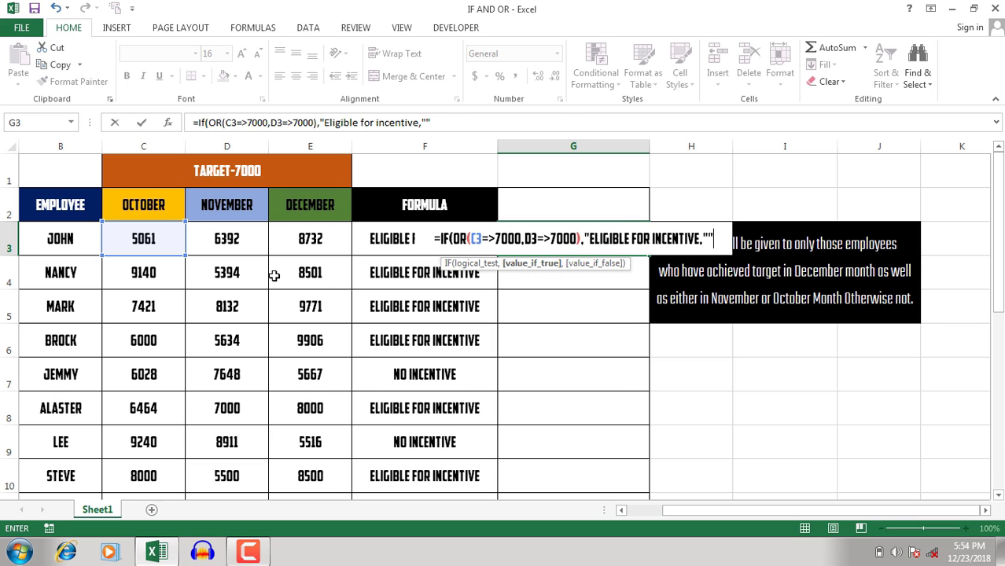
{"action": "key", "text": "F2"}
{"action": "type", "text": "No "}
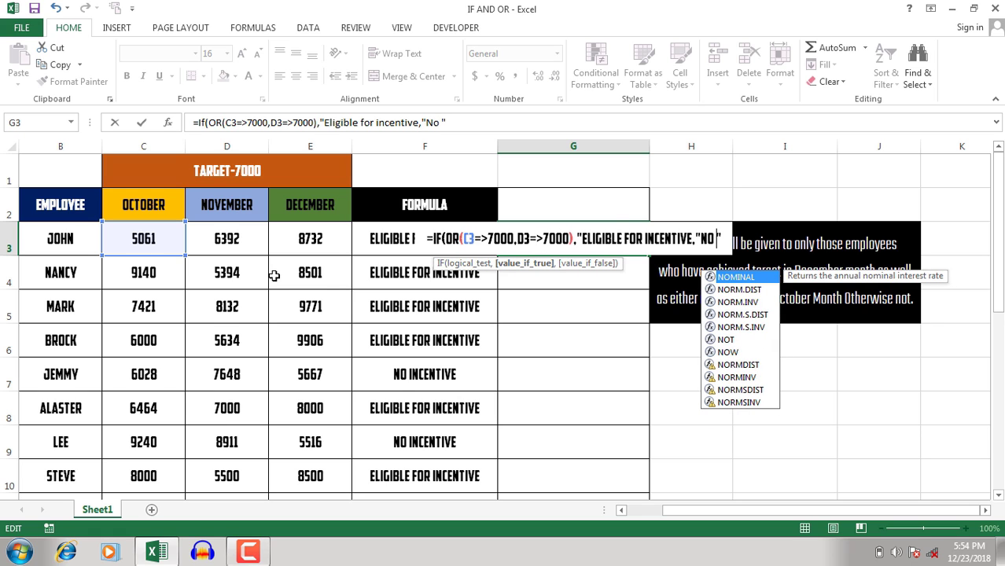
{"action": "type", "text": "incenti"}
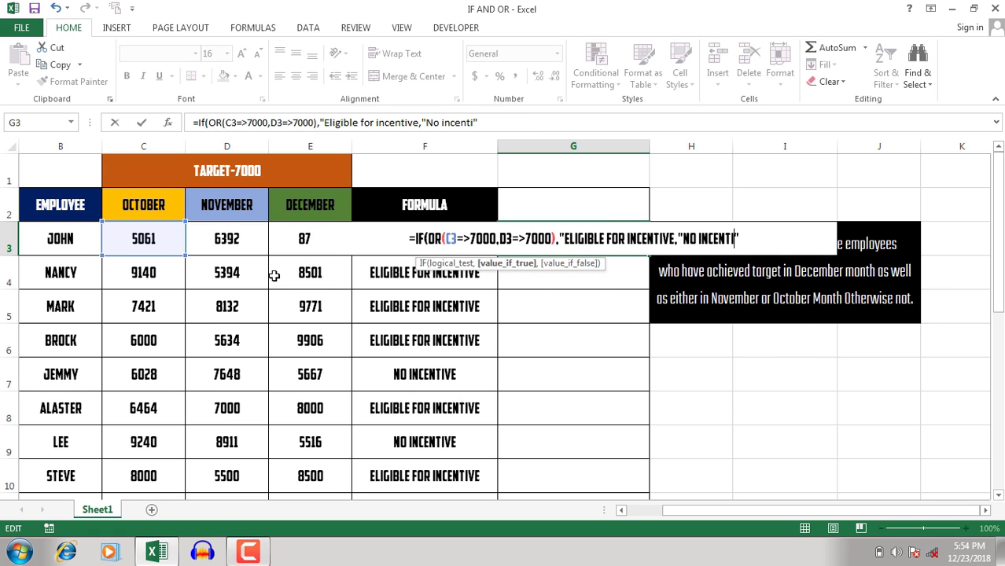
{"action": "type", "text": "ve\""}
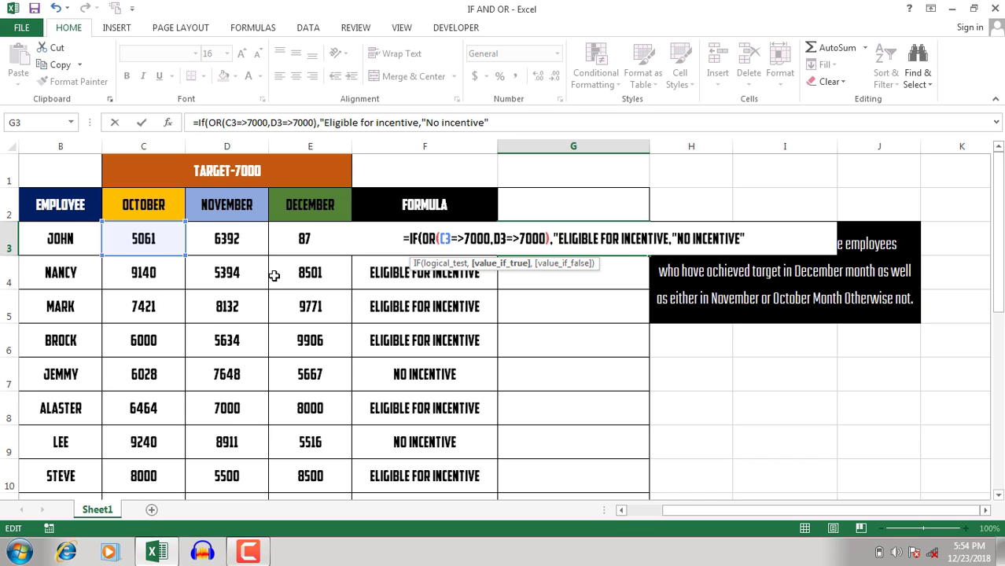
{"action": "type", "text": ")"}
{"action": "key", "text": "Return"}
{"action": "key", "text": "Return"}
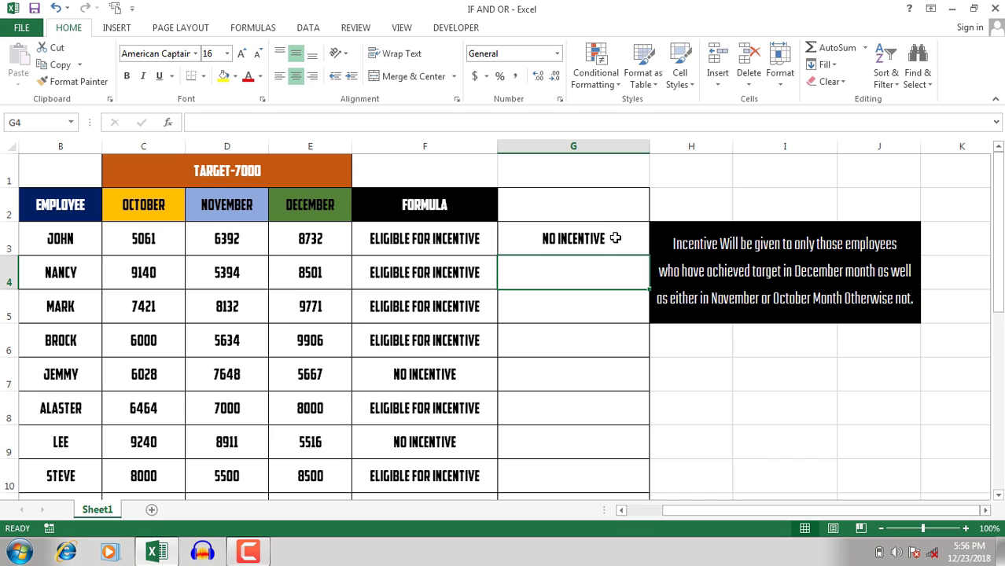
- Fill G3's formula down column G and check John's October and November figures
{"action": "left_click", "coordinate": [609, 236]}
{"action": "double_click", "coordinate": [644, 256]}
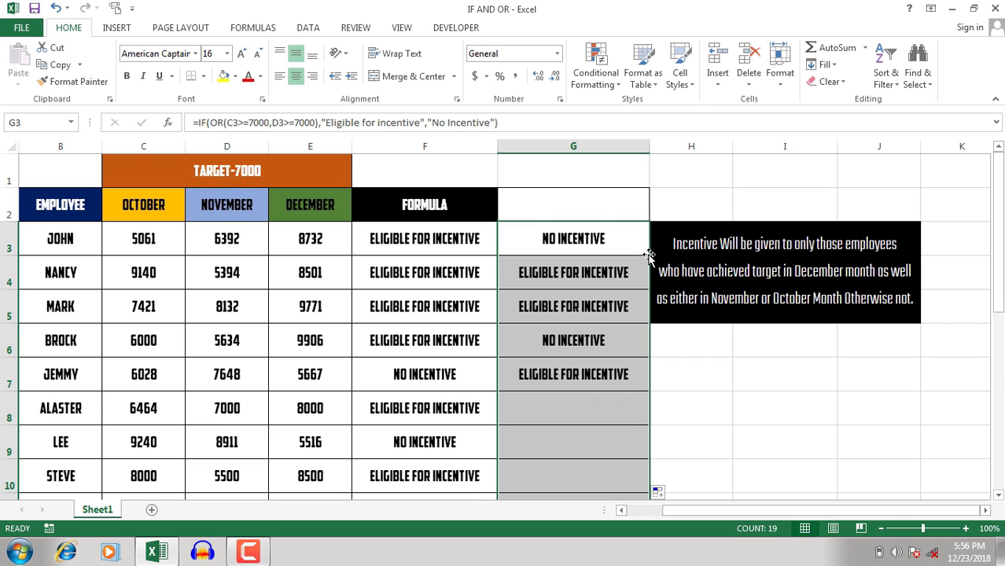
{"action": "left_click", "coordinate": [533, 275]}
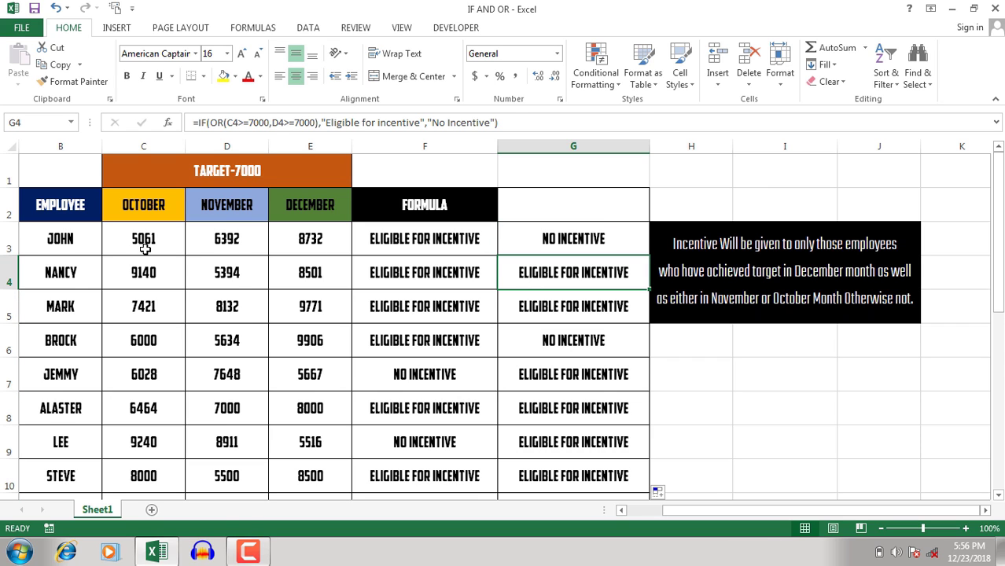
{"action": "left_click_drag", "start_coordinate": [128, 243], "coordinate": [212, 239]}
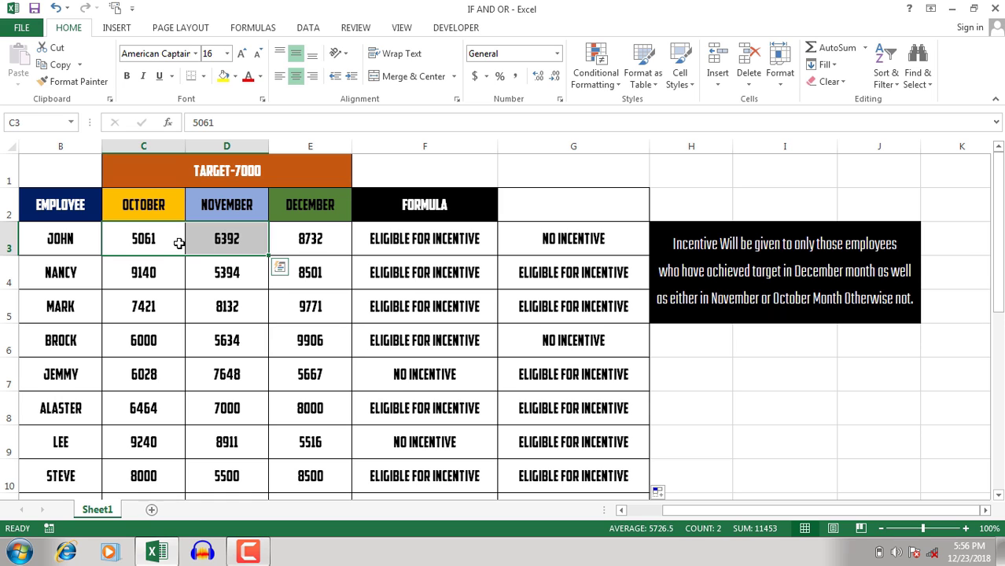
{"action": "left_click", "coordinate": [586, 244]}
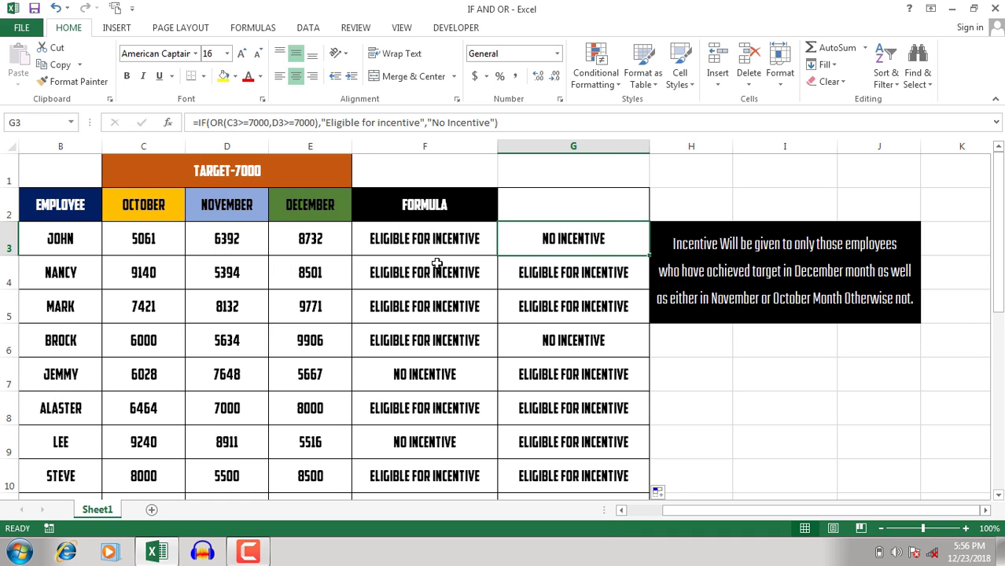
- Check Nancy's (9140, 5394) and Mark's (7421, 8132) figures against their G results
{"action": "left_click", "coordinate": [138, 276]}
{"action": "left_click", "coordinate": [236, 276]}
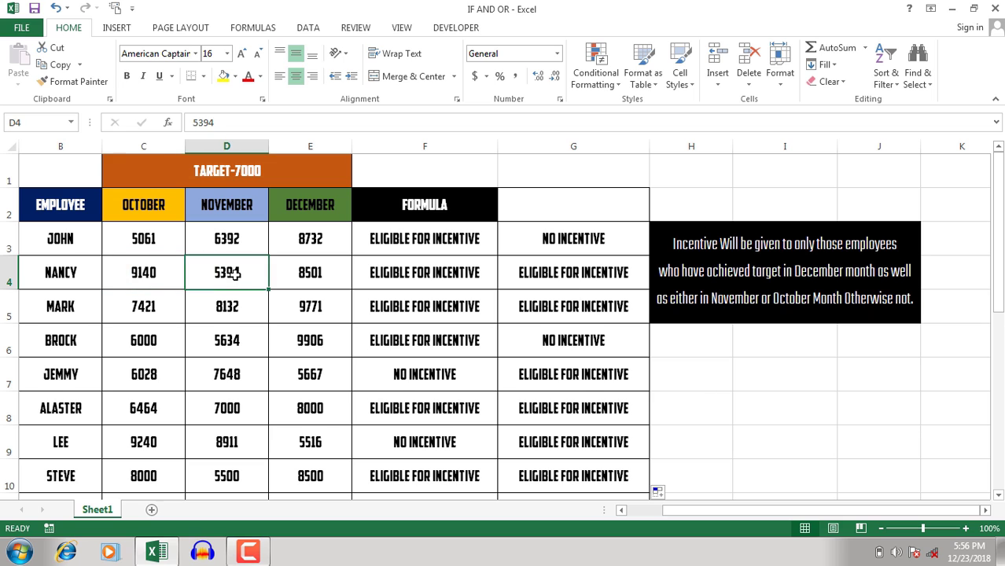
{"action": "left_click", "coordinate": [152, 273]}
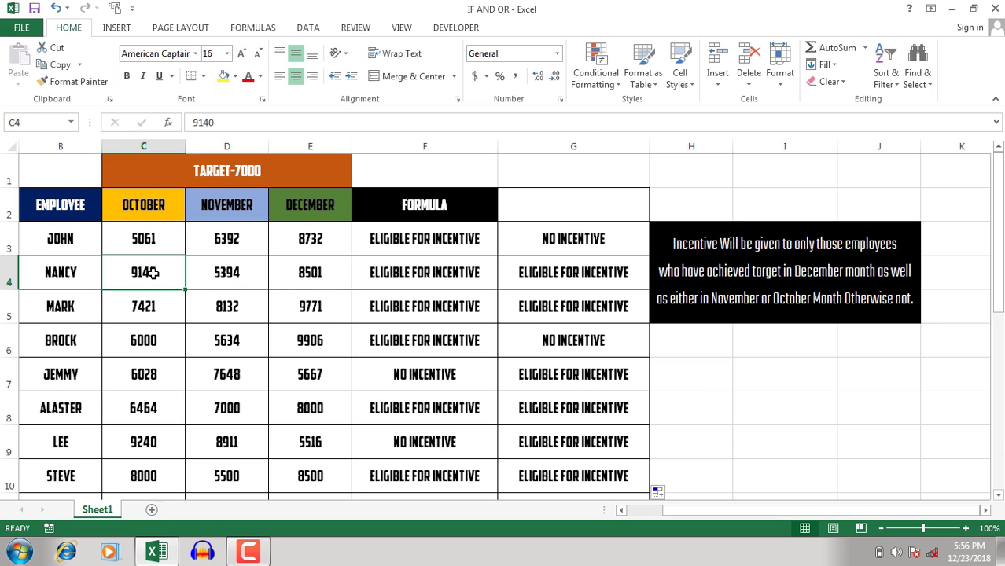
{"action": "left_click", "coordinate": [541, 268]}
{"action": "left_click", "coordinate": [152, 312]}
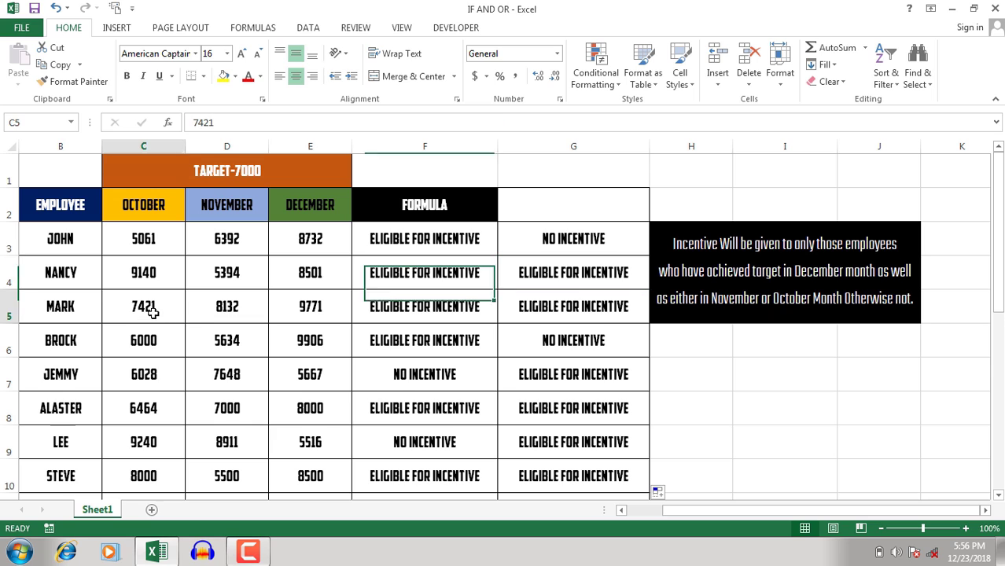
{"action": "left_click", "coordinate": [221, 307]}
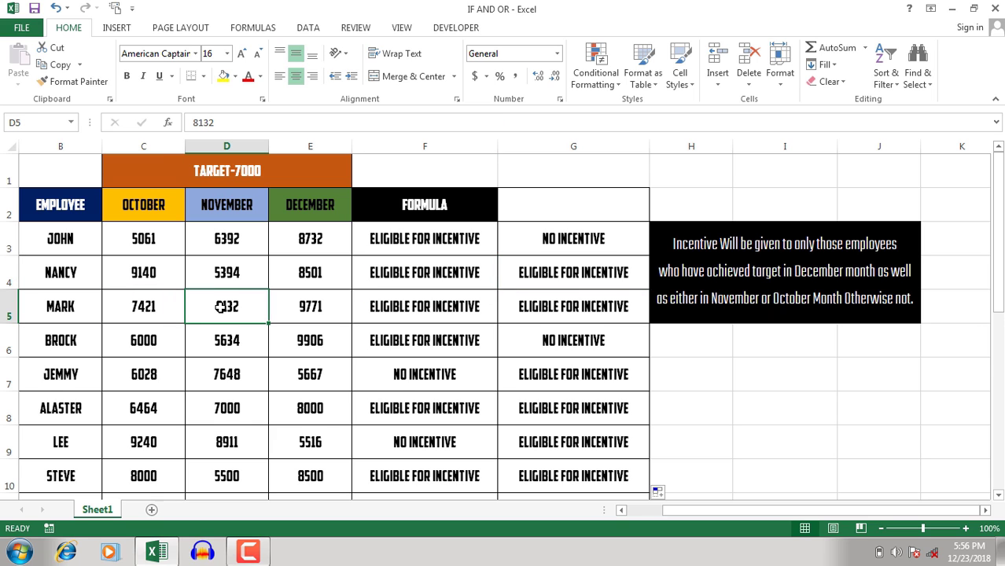
{"action": "left_click", "coordinate": [138, 305]}
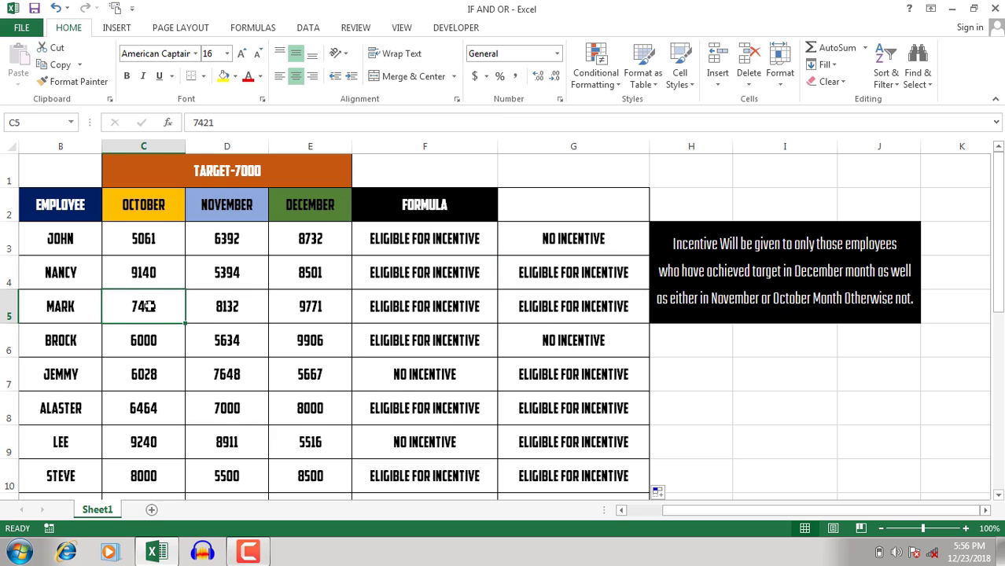
{"action": "left_click", "coordinate": [612, 309]}
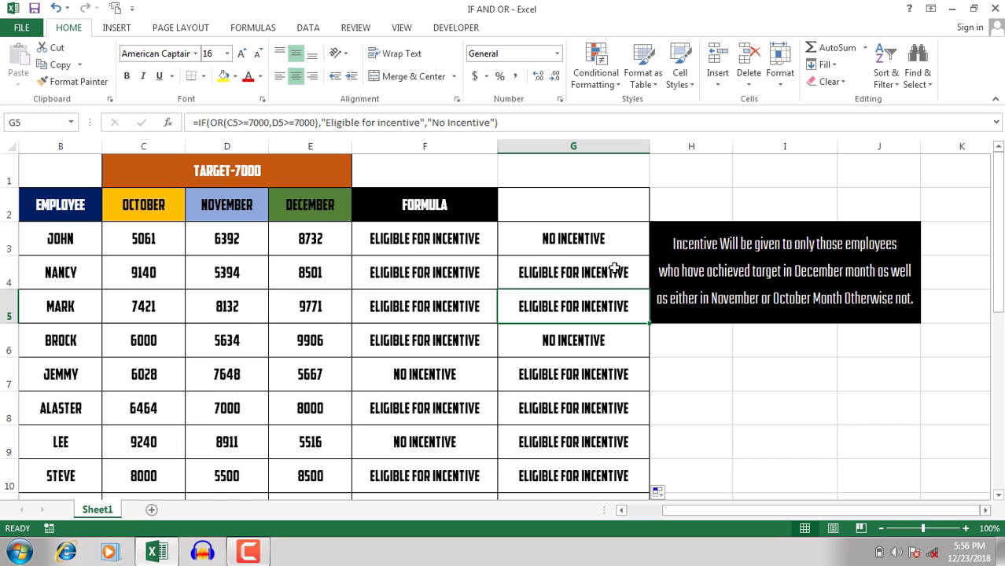
- Compare the December-only formula in F3 with the OR formula in G3
{"action": "left_click", "coordinate": [428, 242]}
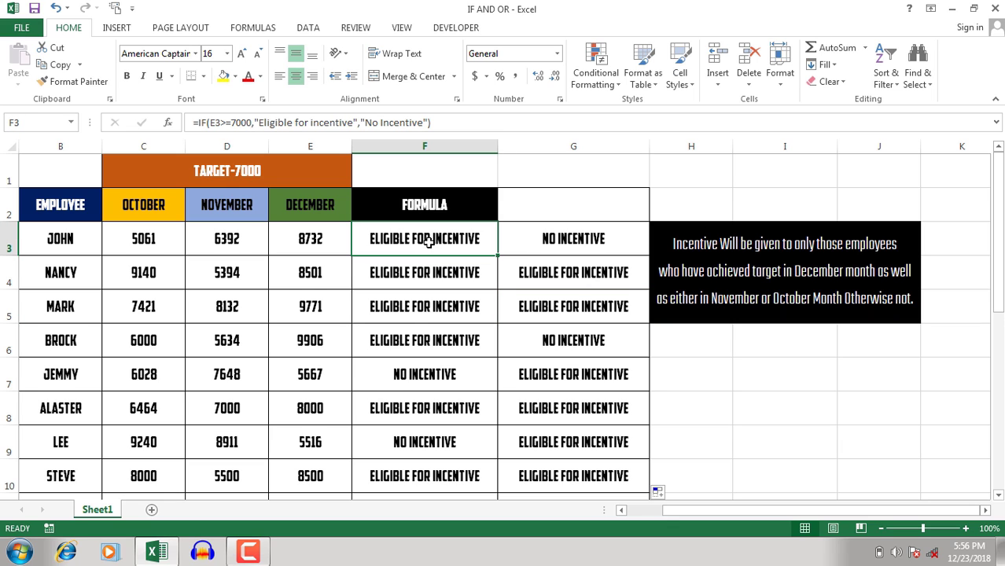
{"action": "left_click", "coordinate": [574, 242]}
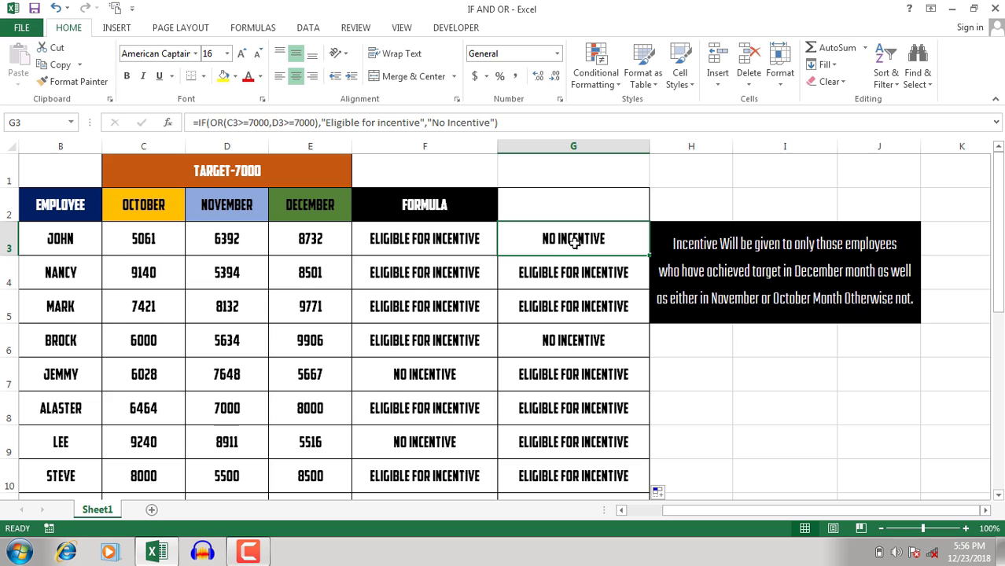
{"action": "left_click", "coordinate": [424, 245]}
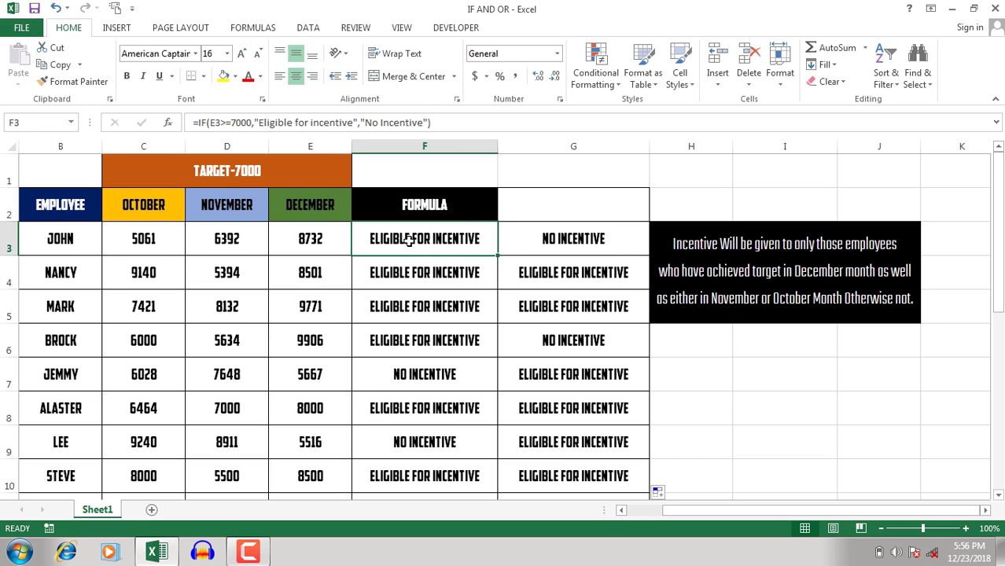
{"action": "left_click", "coordinate": [560, 240]}
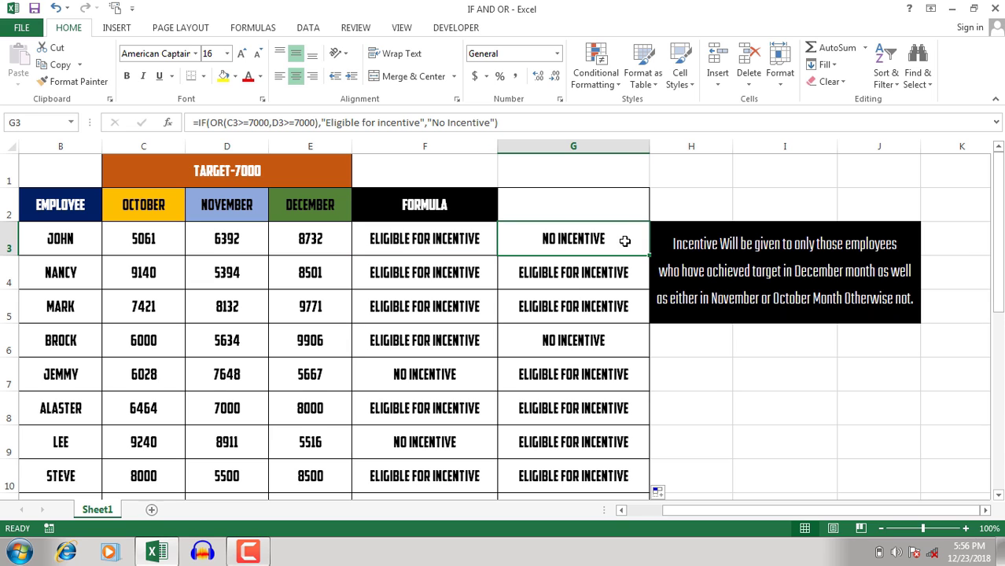
{"action": "left_click_drag", "start_coordinate": [450, 242], "coordinate": [546, 244]}
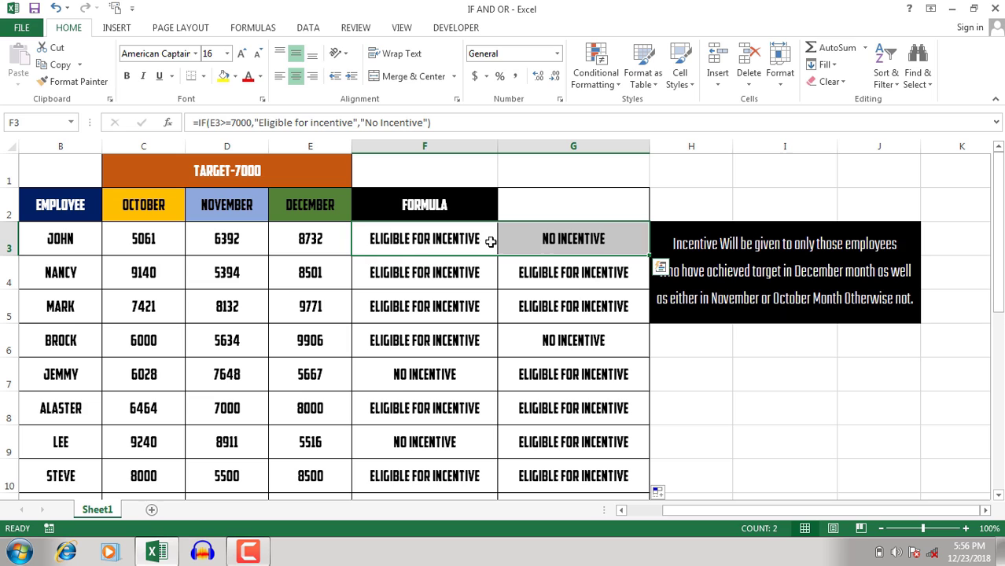
- Copy OR(C3>=7000,D3>=7000) from G3's formula without changing the cell
{"action": "mouse_move", "coordinate": [407, 275]}
{"action": "left_mouse_down"}
{"action": "mouse_move", "coordinate": [534, 276]}
{"action": "mouse_move", "coordinate": [527, 272]}
{"action": "left_mouse_up"}
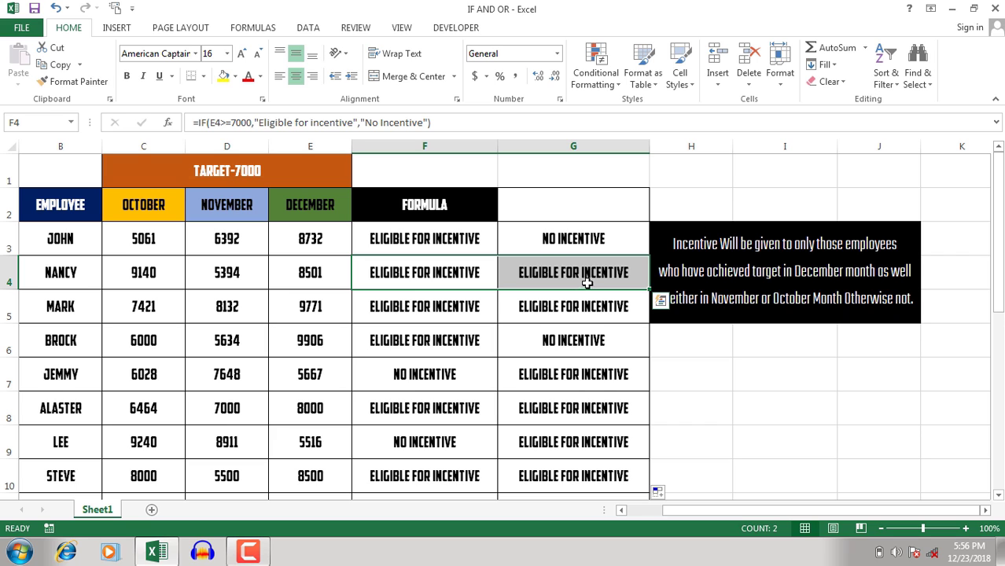
{"action": "left_click", "coordinate": [522, 240]}
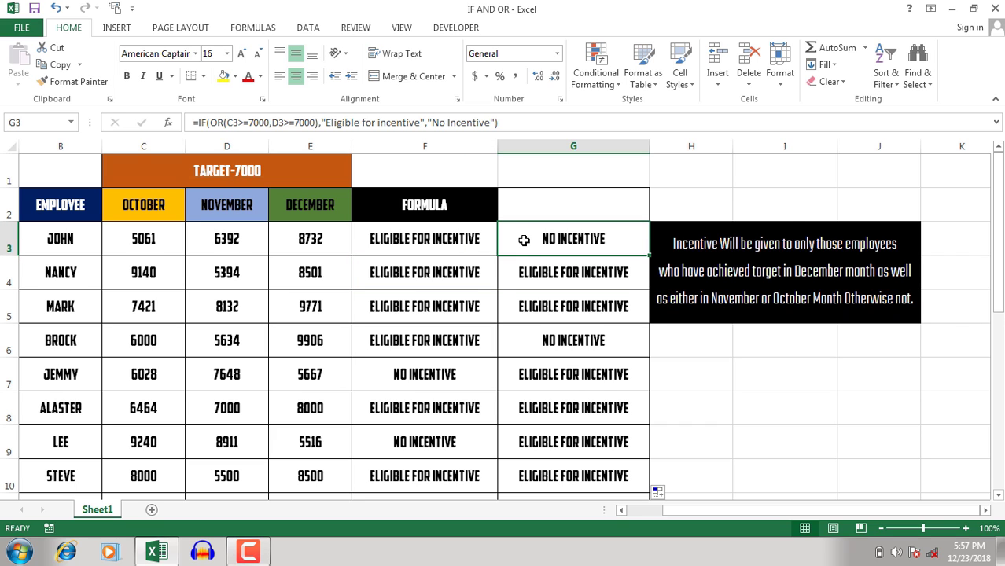
{"action": "double_click", "coordinate": [524, 240]}
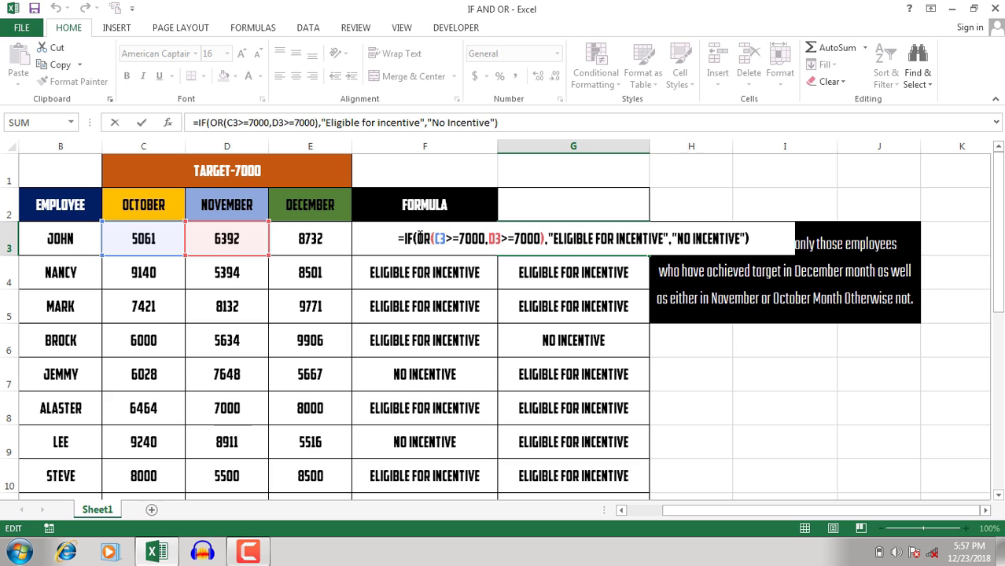
{"action": "left_click_drag", "start_coordinate": [417, 238], "coordinate": [541, 238]}
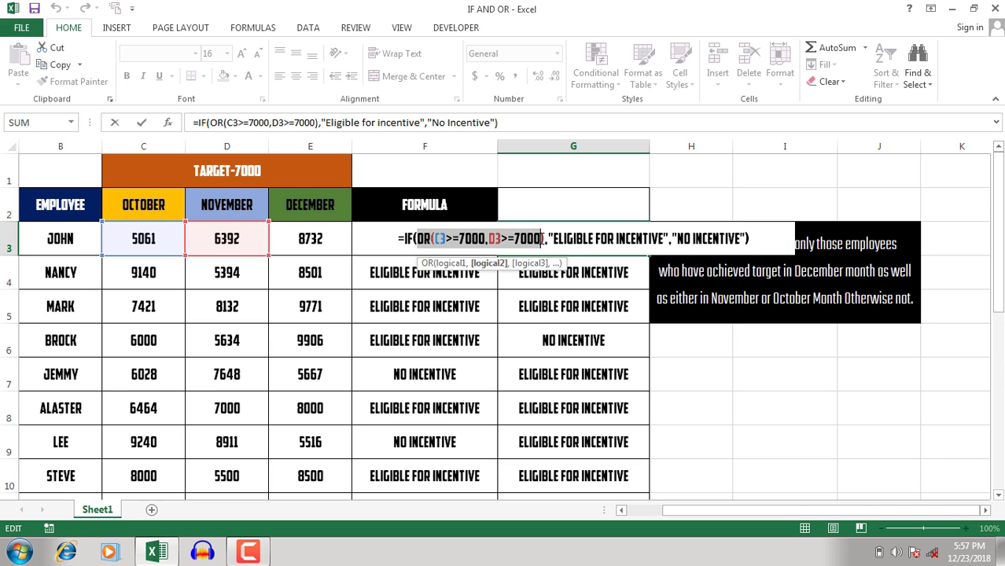
{"action": "key", "text": "ctrl+c"}
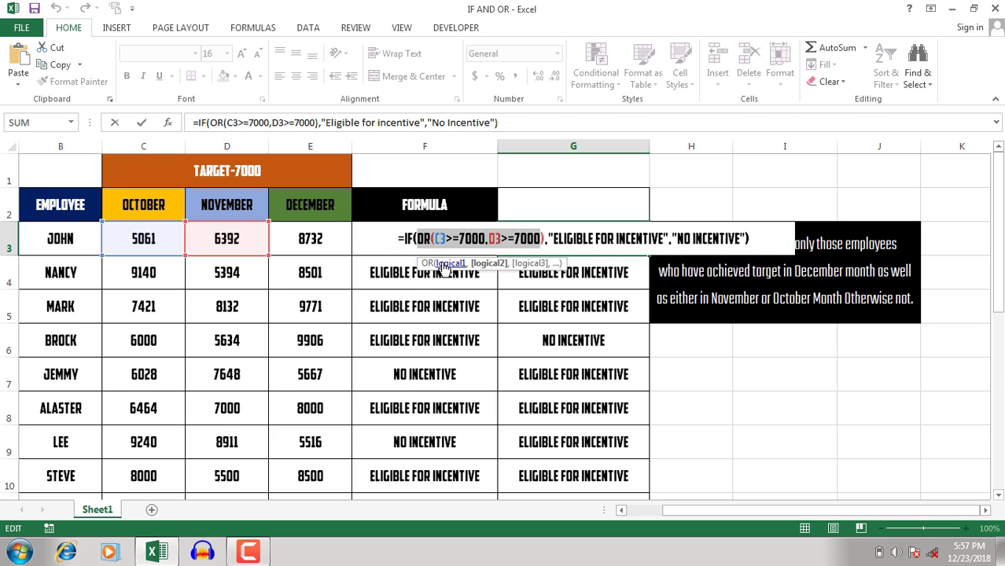
{"action": "key", "text": "Tab"}
{"action": "left_click", "coordinate": [397, 245]}
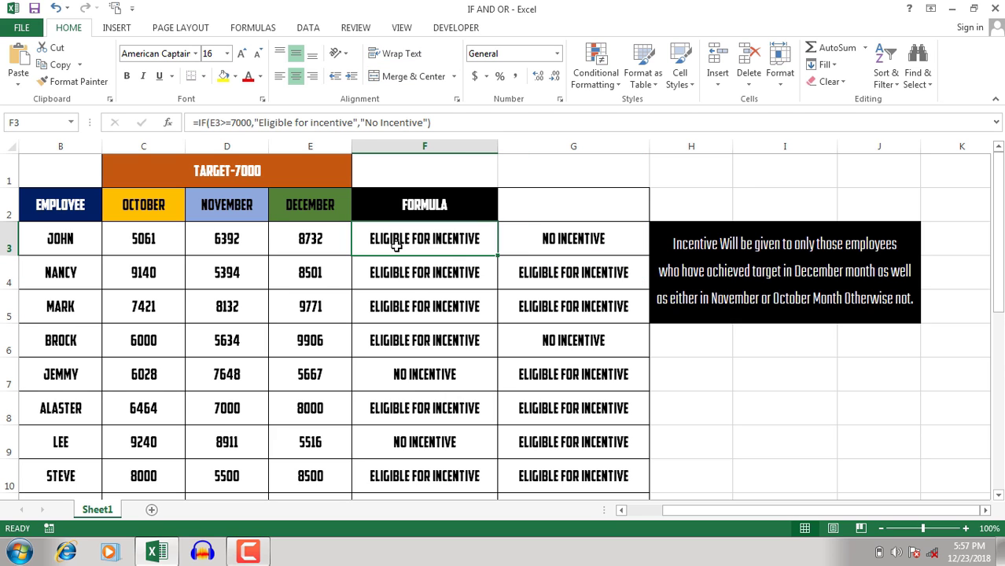
- Wrap F3's test in AND() and add OR(C3>=7000,D3>=7000) as a second condition
{"action": "double_click", "coordinate": [398, 246]}
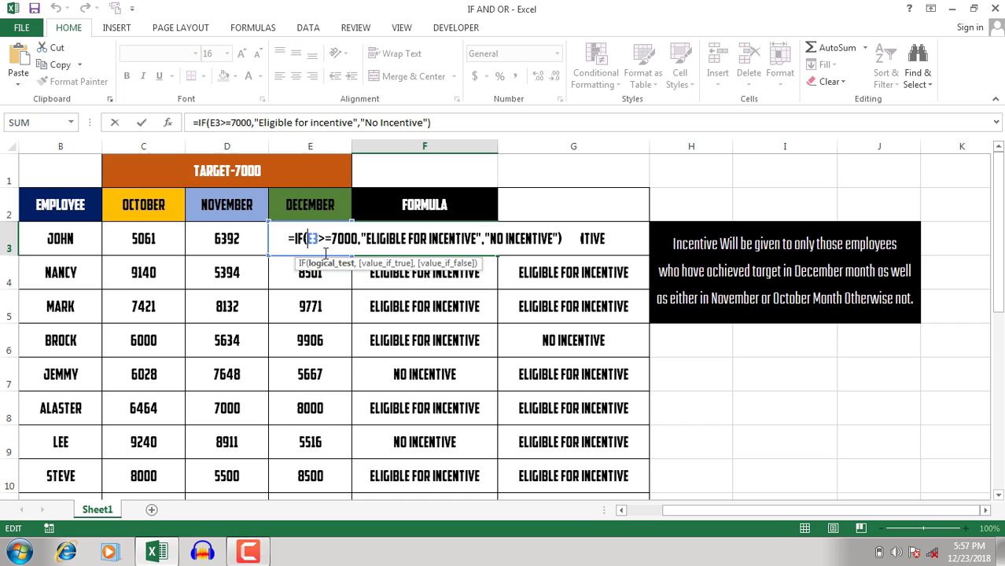
{"action": "type", "text": "A"}
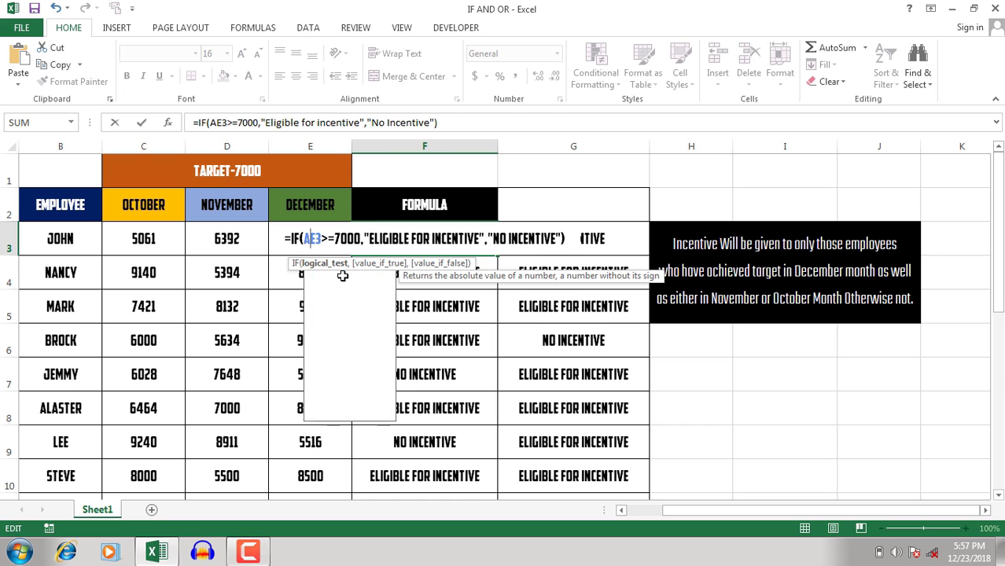
{"action": "type", "text": "ND("}
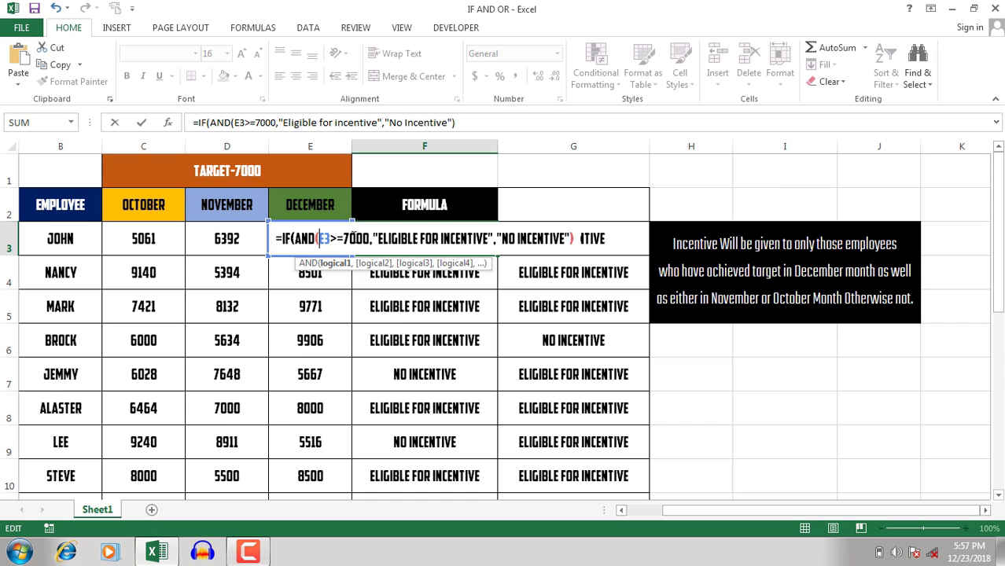
{"action": "left_click", "coordinate": [368, 238]}
{"action": "left_click_drag", "start_coordinate": [319, 238], "coordinate": [371, 238]}
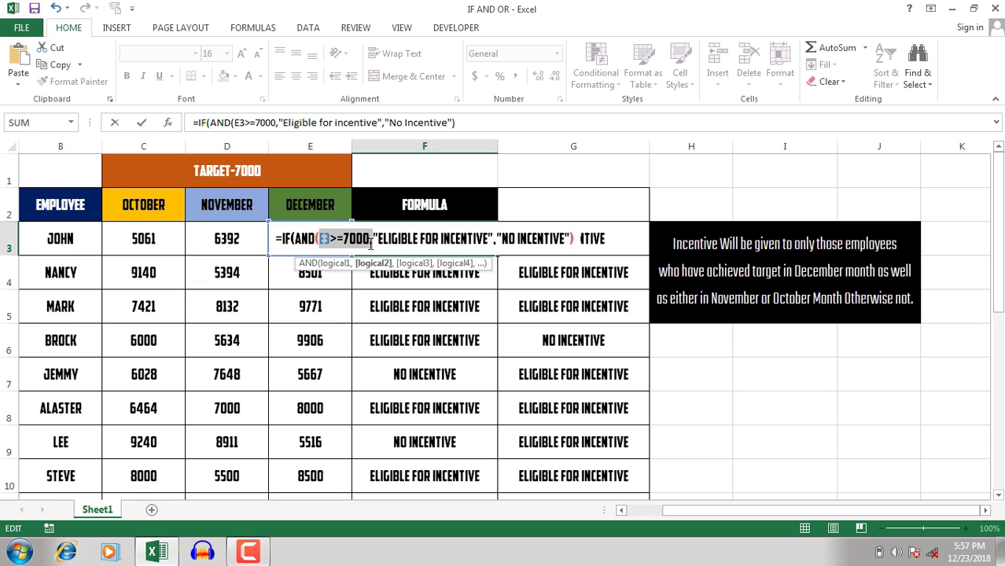
{"action": "left_click", "coordinate": [372, 241]}
{"action": "type", "text": ","}
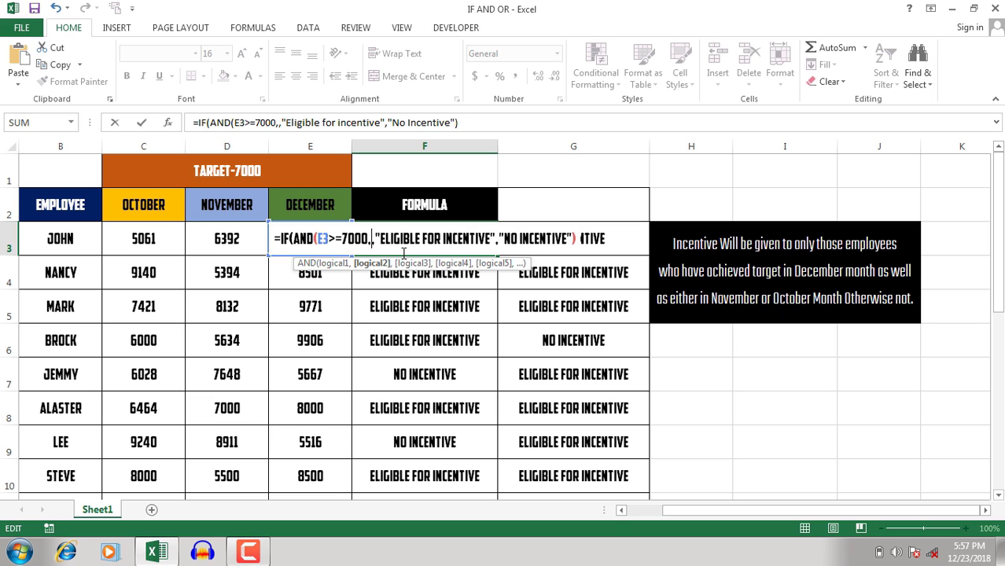
{"action": "type", "text": "OR(C3>=7000,D3>=7000"}
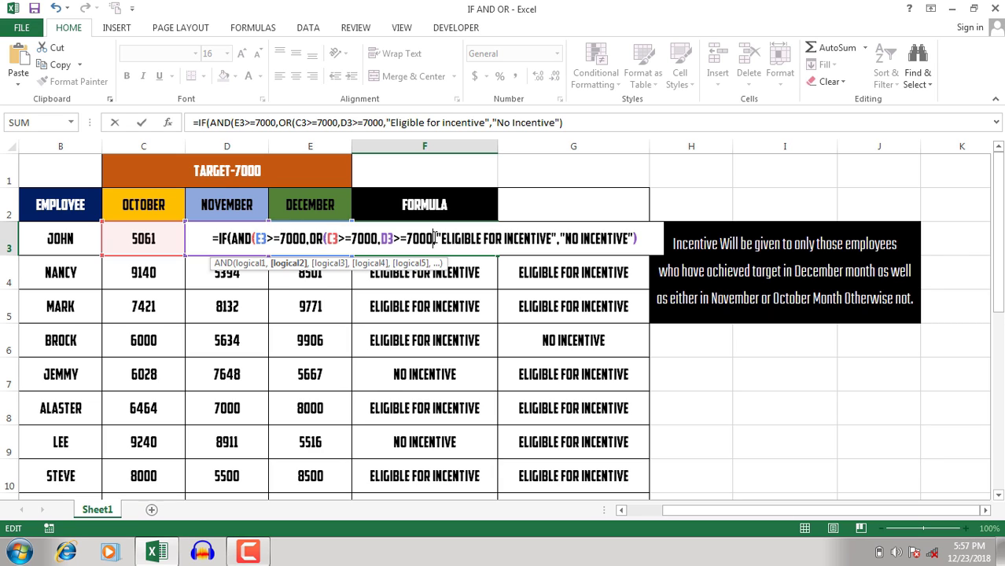
- Review F3's formula by highlighting its AND, OR and No Incentive parts
{"action": "left_click", "coordinate": [230, 238]}
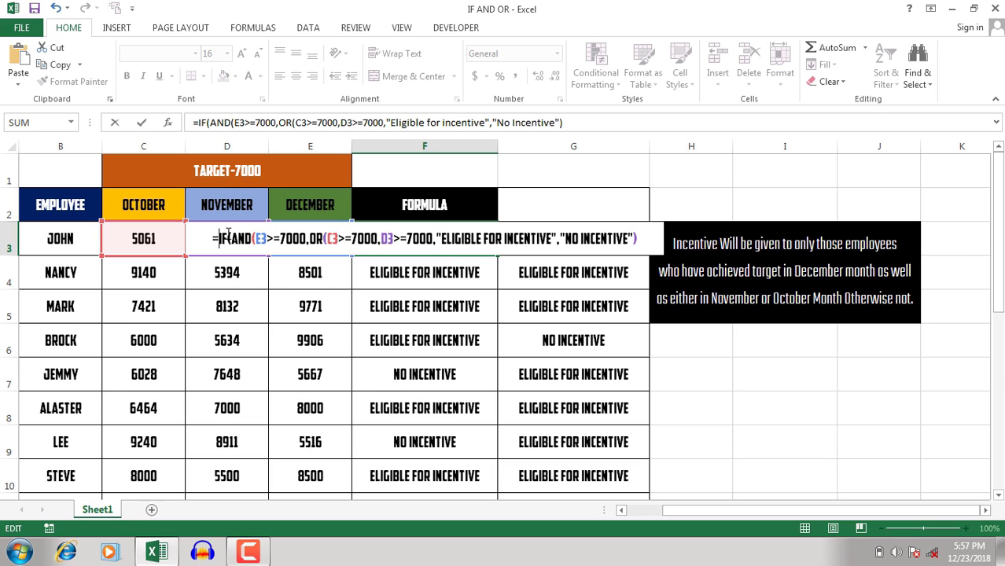
{"action": "left_click_drag", "start_coordinate": [230, 238], "coordinate": [253, 237]}
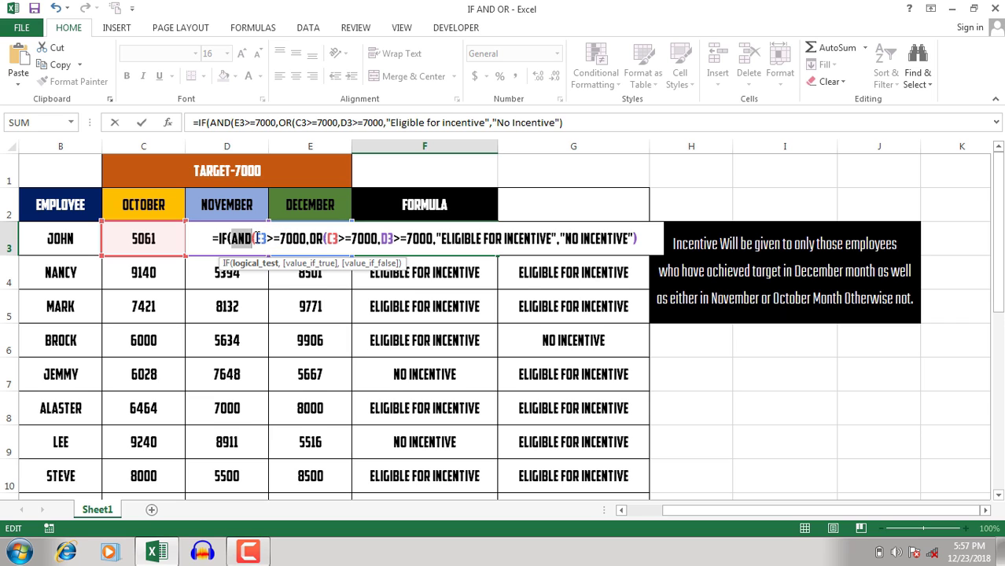
{"action": "left_click", "coordinate": [253, 237]}
{"action": "left_click_drag", "start_coordinate": [255, 237], "coordinate": [433, 238]}
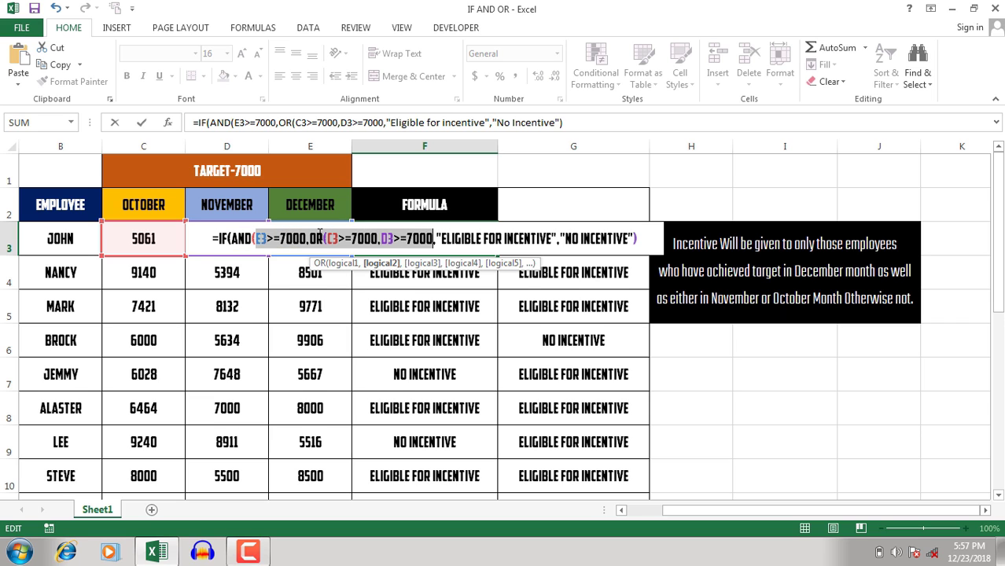
{"action": "left_click", "coordinate": [260, 237]}
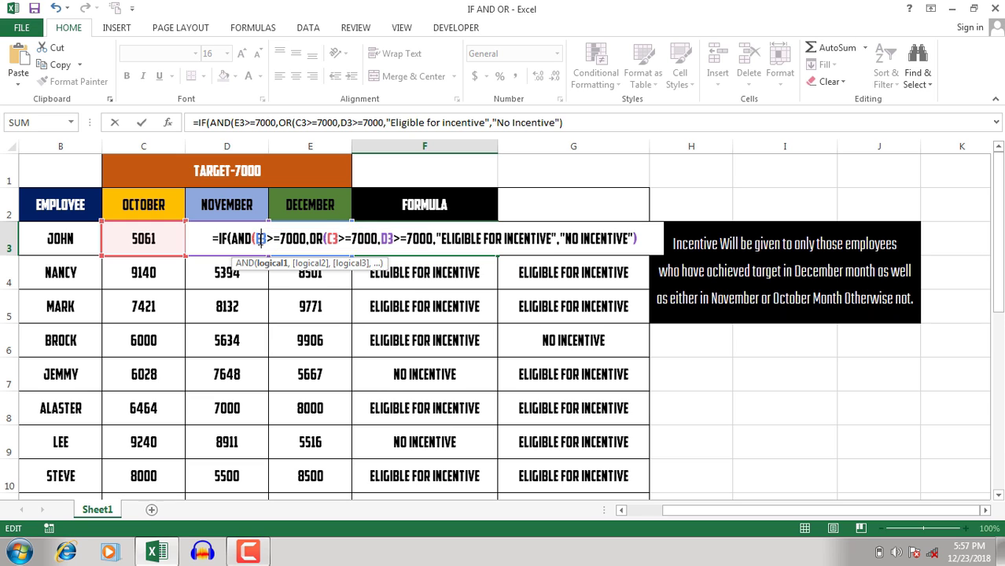
{"action": "left_click_drag", "start_coordinate": [256, 238], "coordinate": [432, 237]}
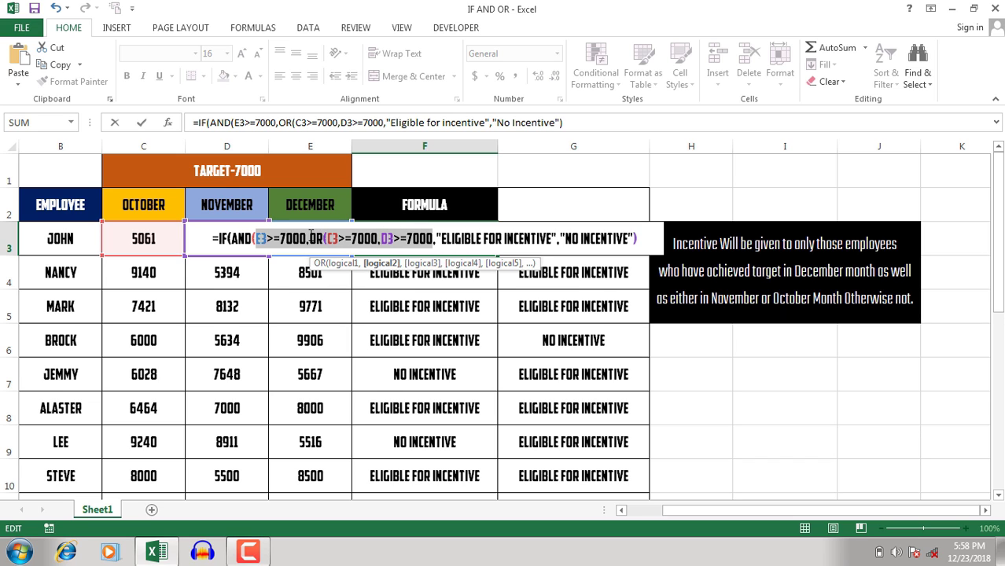
{"action": "left_click_drag", "start_coordinate": [310, 238], "coordinate": [433, 238]}
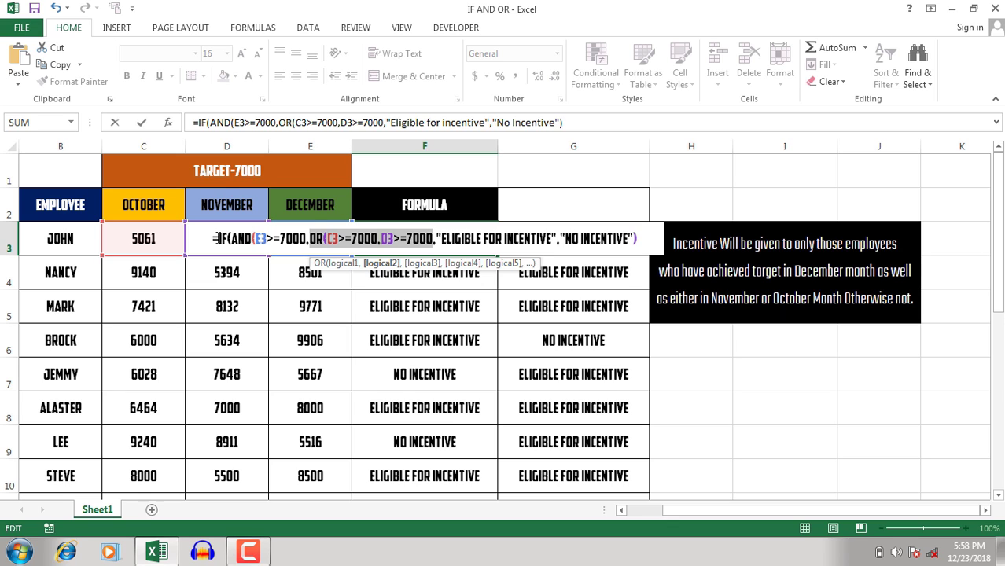
{"action": "mouse_move", "coordinate": [230, 238]}
{"action": "left_mouse_down"}
{"action": "mouse_move", "coordinate": [436, 230]}
{"action": "mouse_move", "coordinate": [556, 242]}
{"action": "left_mouse_up"}
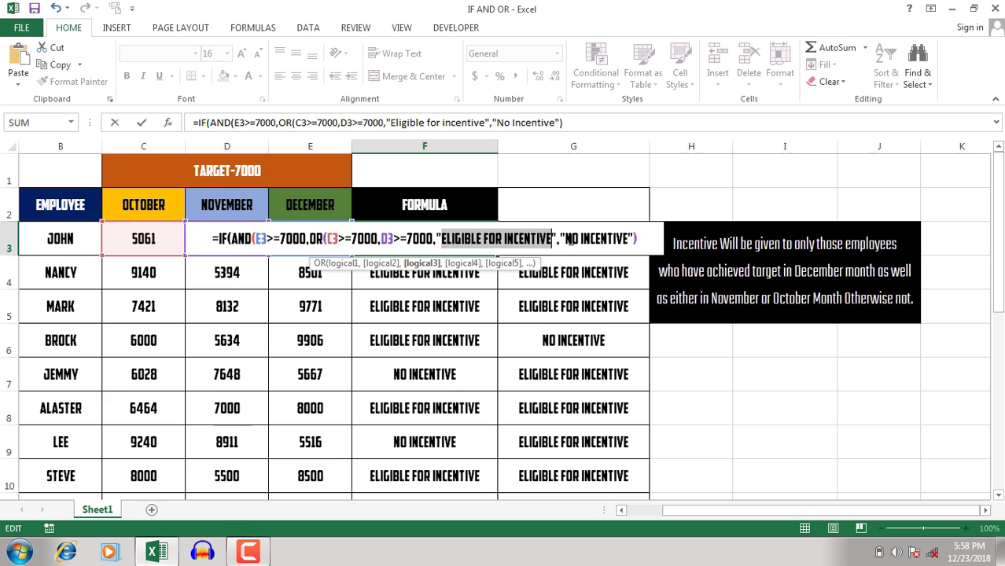
{"action": "left_click_drag", "start_coordinate": [566, 239], "coordinate": [630, 232]}
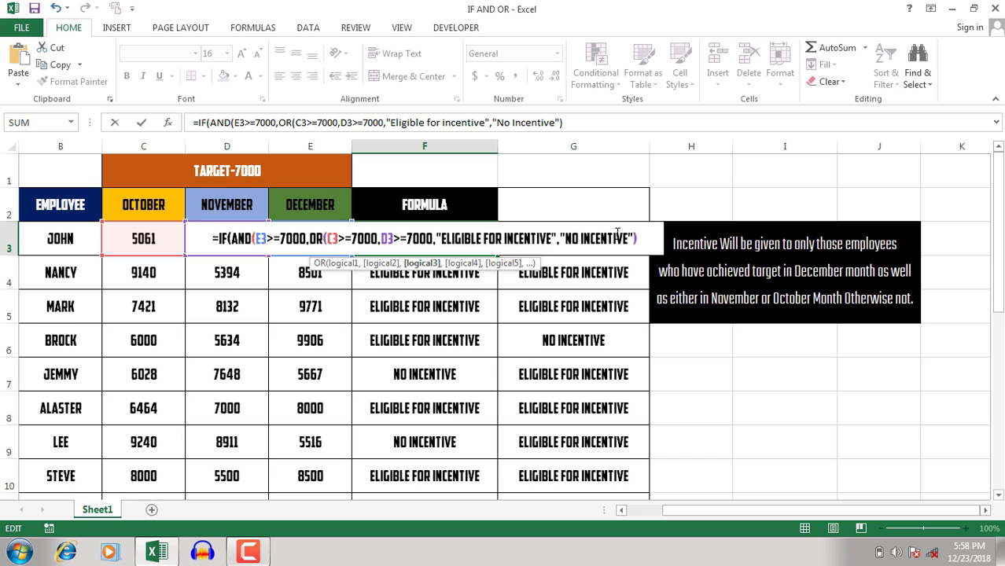
{"action": "left_click", "coordinate": [639, 243]}
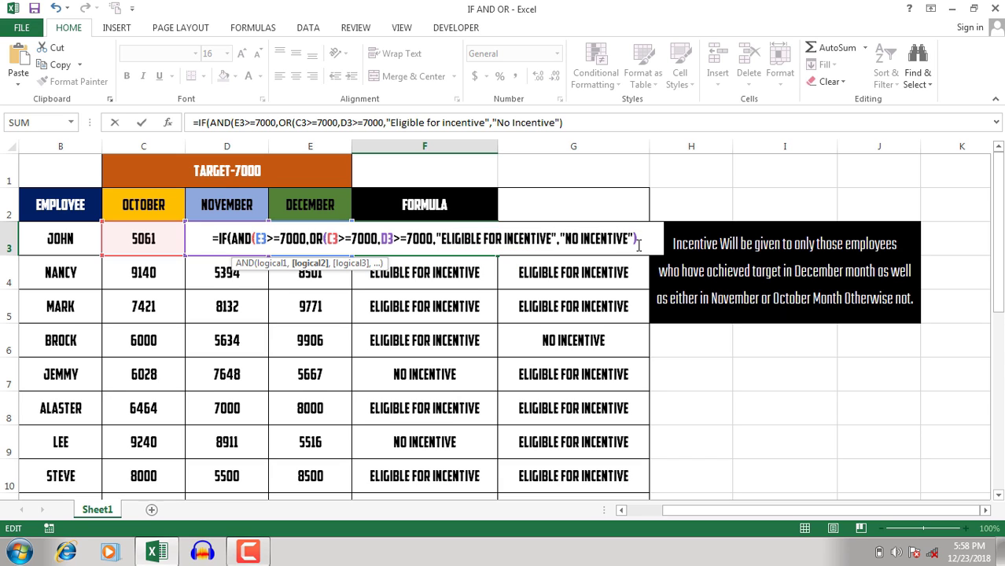
- Commit F3's formula, fill it down to F10, and delete column G
{"action": "key", "text": "ctrl+Return"}
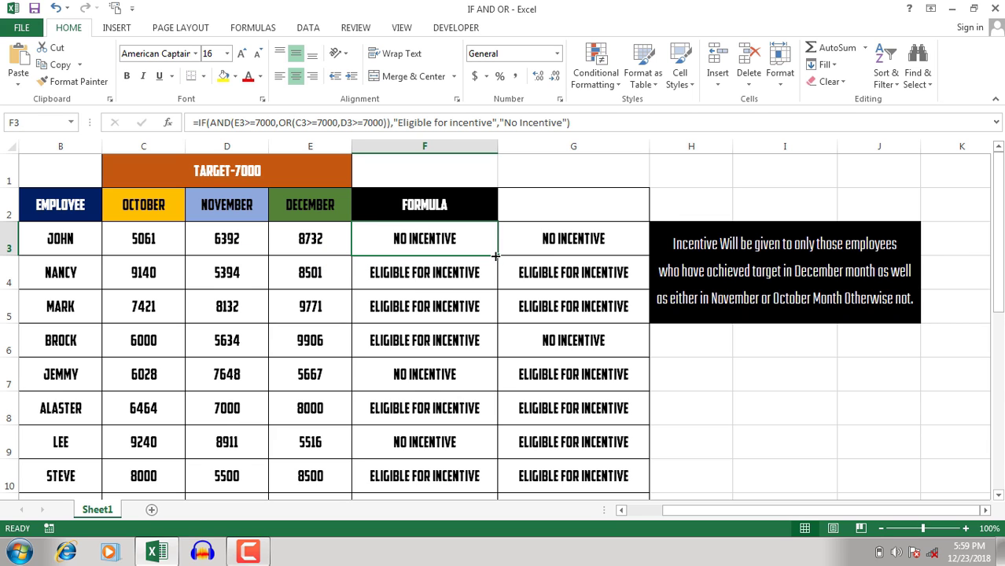
{"action": "double_click", "coordinate": [497, 255]}
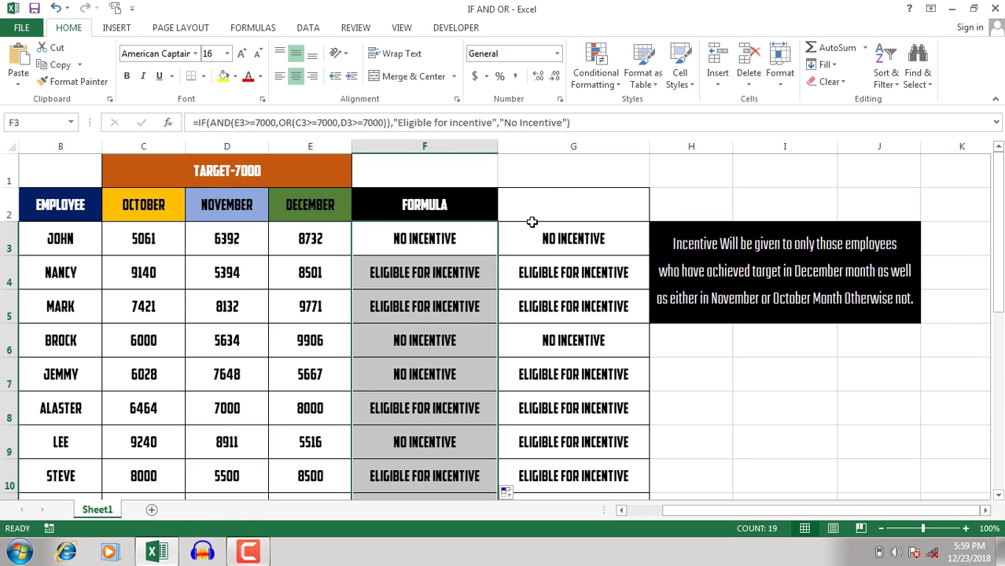
{"action": "left_click", "coordinate": [562, 140]}
{"action": "key", "text": "Delete"}
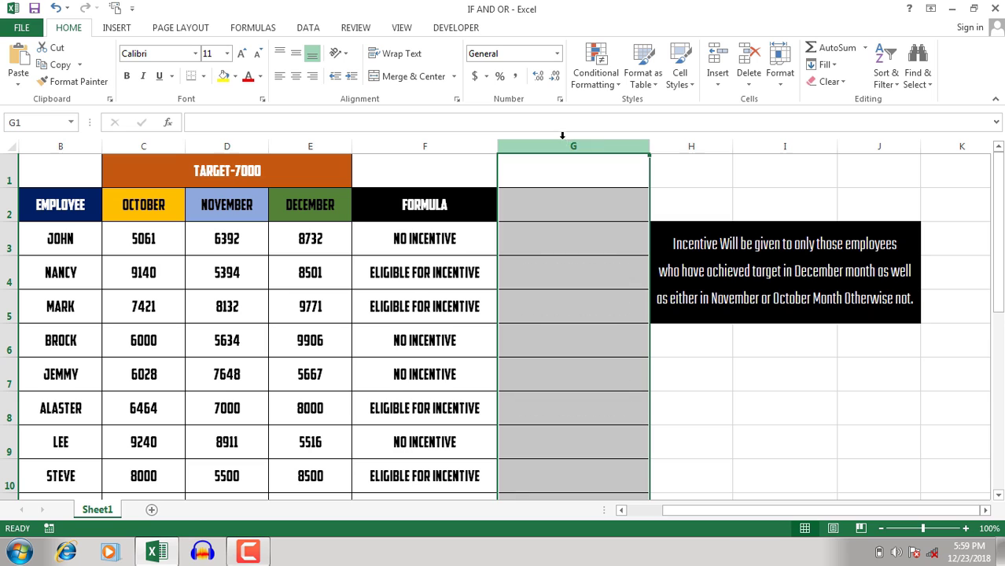
{"action": "left_click", "coordinate": [427, 239]}
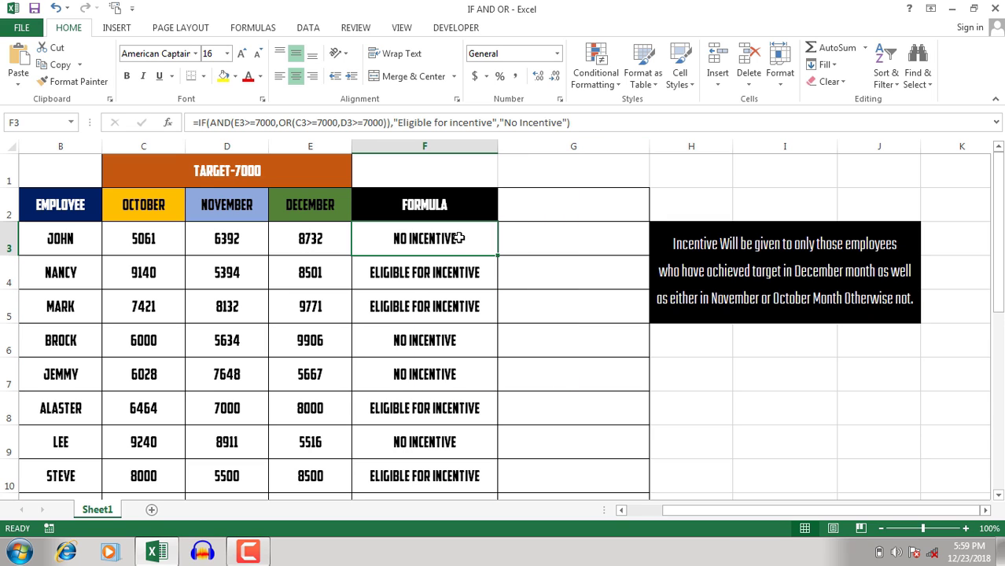
{"action": "left_click", "coordinate": [300, 240]}
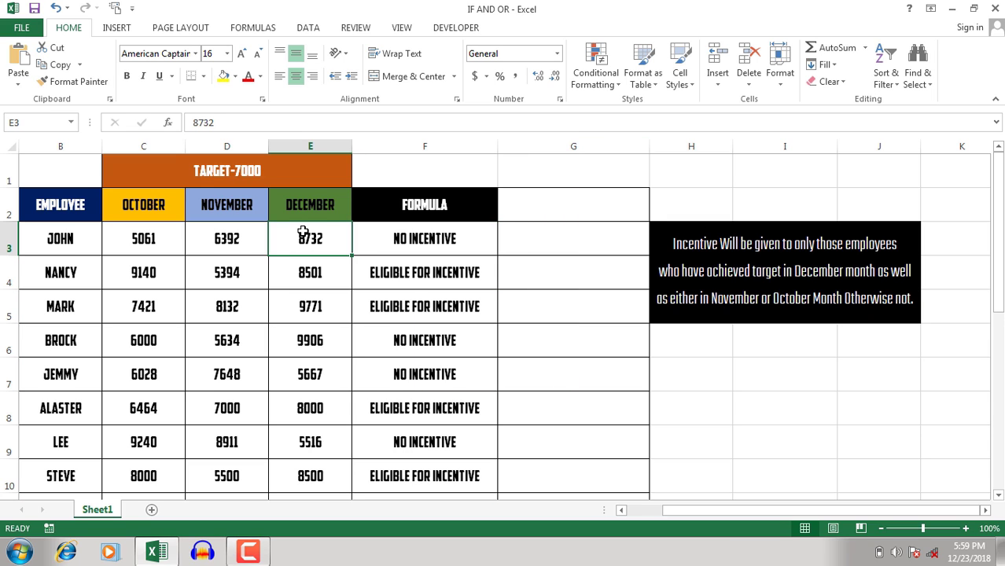
{"action": "left_click_drag", "start_coordinate": [124, 243], "coordinate": [226, 240]}
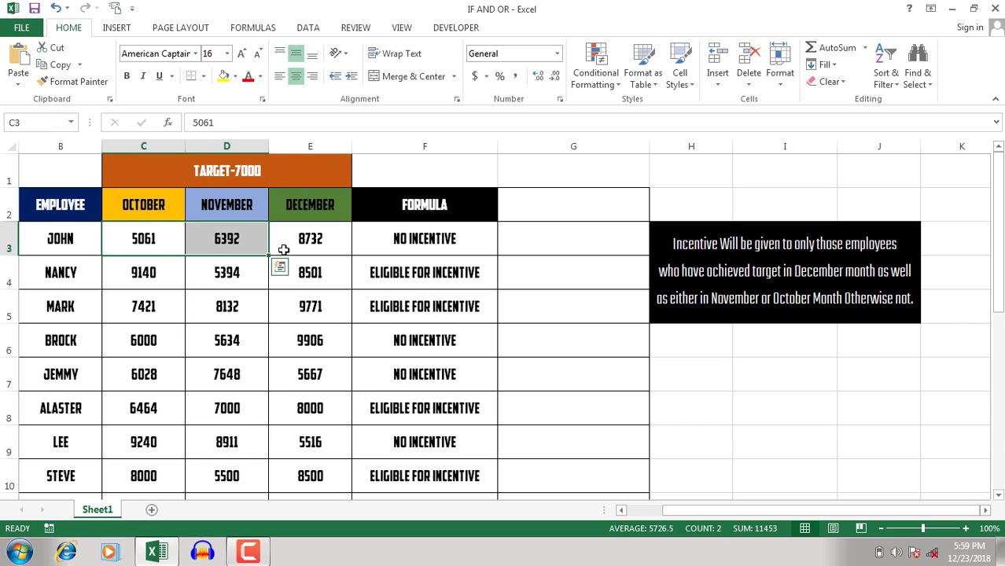
{"action": "left_click", "coordinate": [312, 274]}
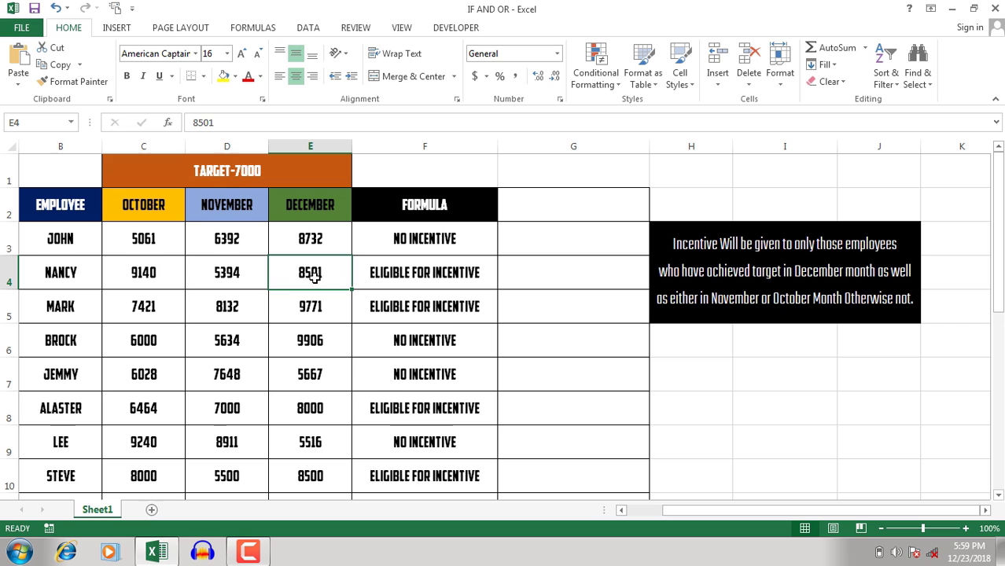
{"action": "left_click", "coordinate": [138, 273]}
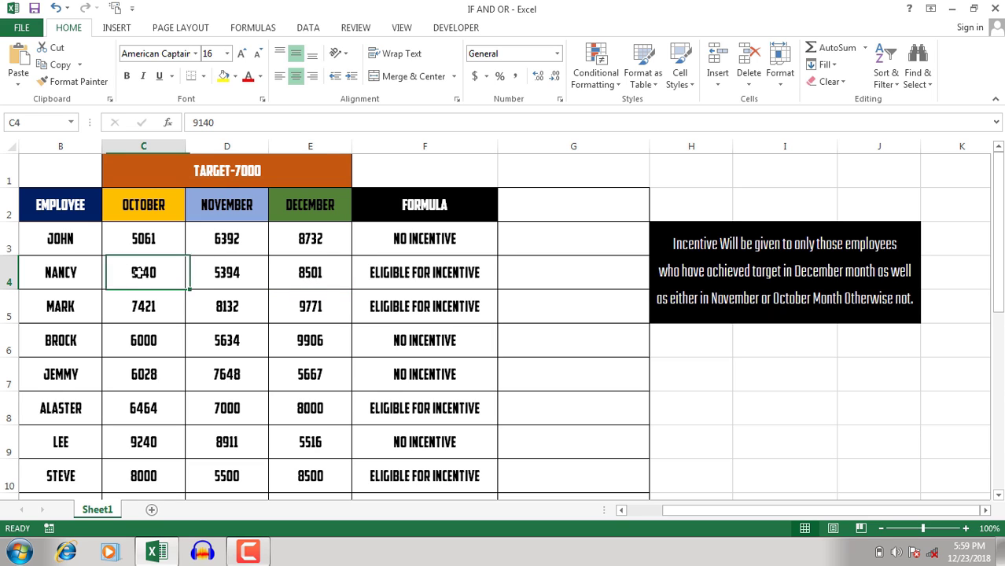
{"action": "left_click", "coordinate": [218, 273]}
{"action": "left_click", "coordinate": [134, 276]}
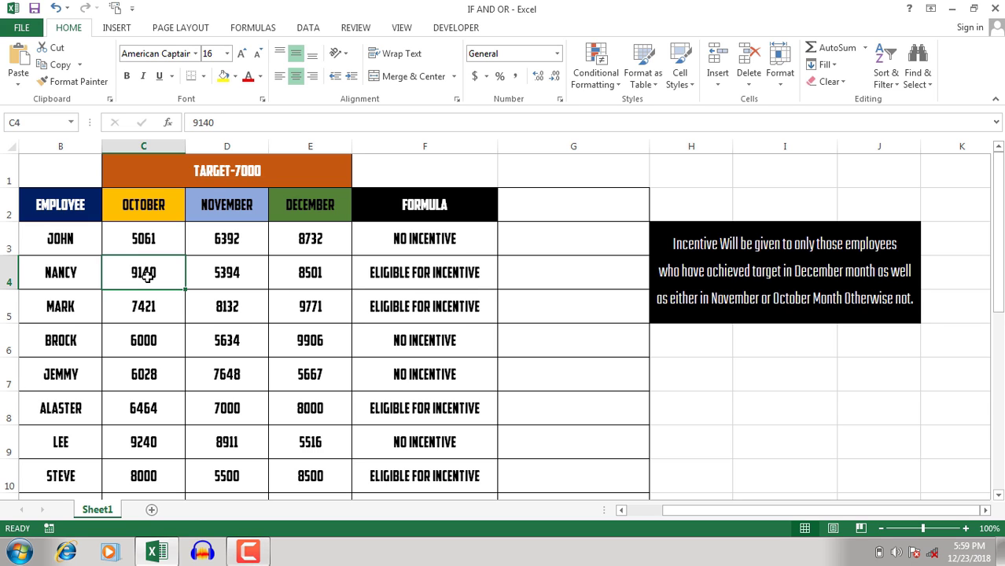
{"action": "scroll", "coordinate": [220, 315], "scroll_direction": "down", "scroll_amount": 1}
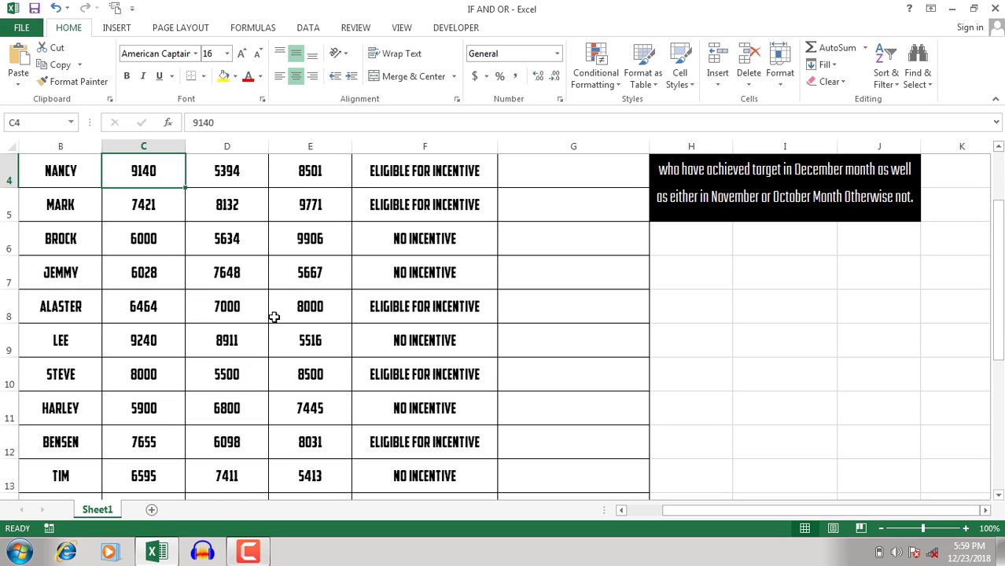
{"action": "left_click", "coordinate": [137, 306]}
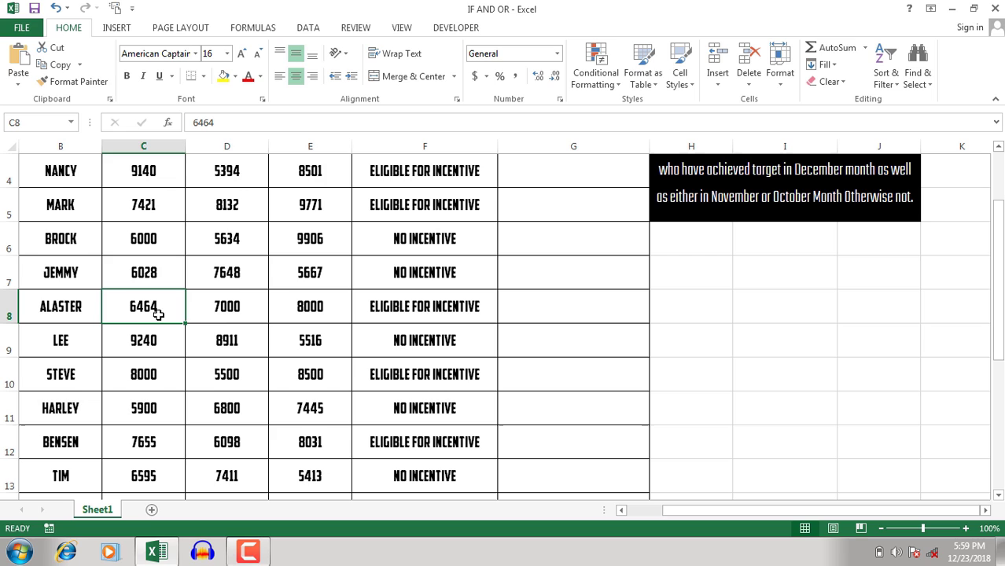
{"action": "left_click", "coordinate": [224, 310]}
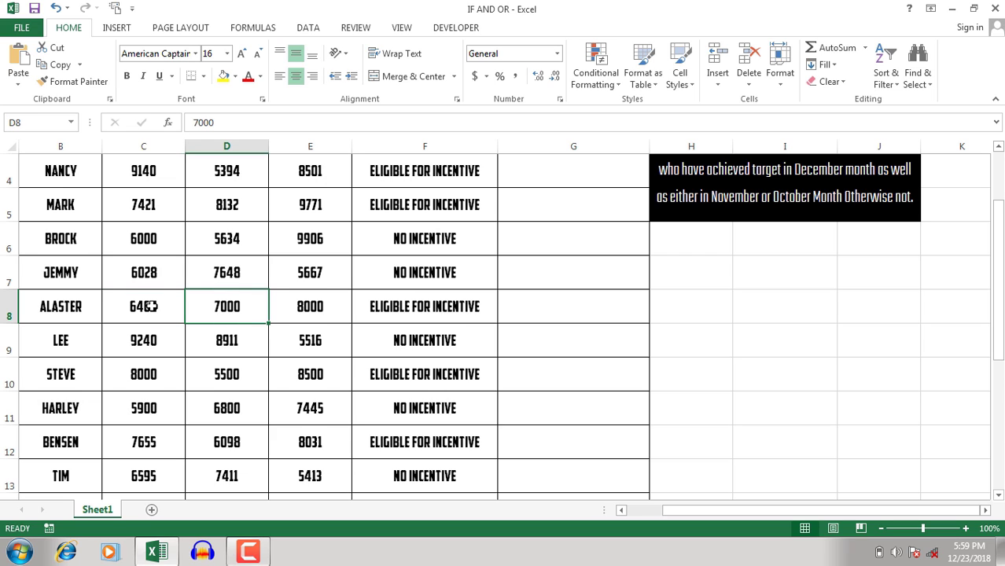
{"action": "left_click", "coordinate": [308, 308]}
- Change E8 to 5000 and confirm F8 now shows NO INCENTIVE
{"action": "type", "text": "5"}
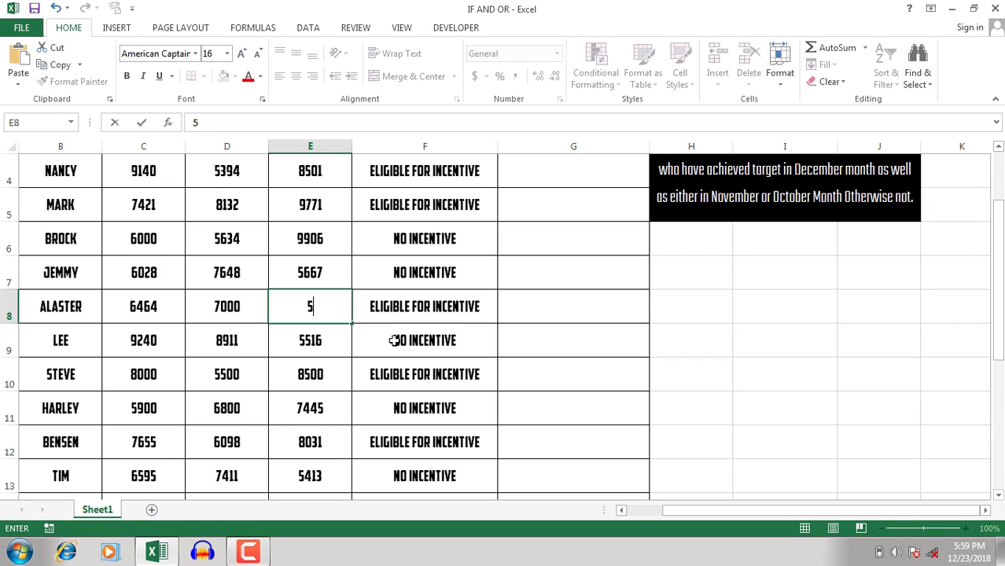
{"action": "type", "text": "000"}
{"action": "key", "text": "Return"}
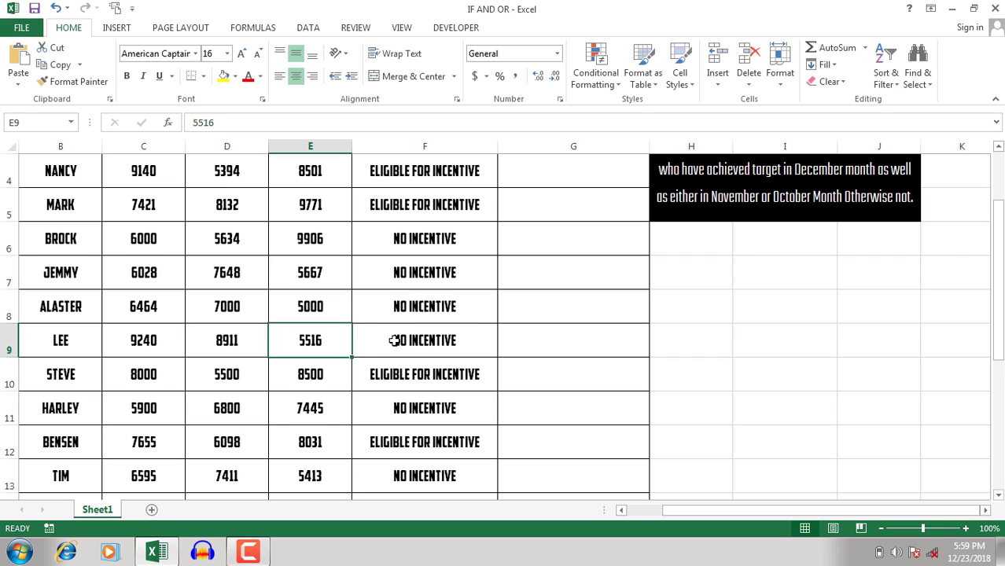
{"action": "left_click", "coordinate": [412, 311]}
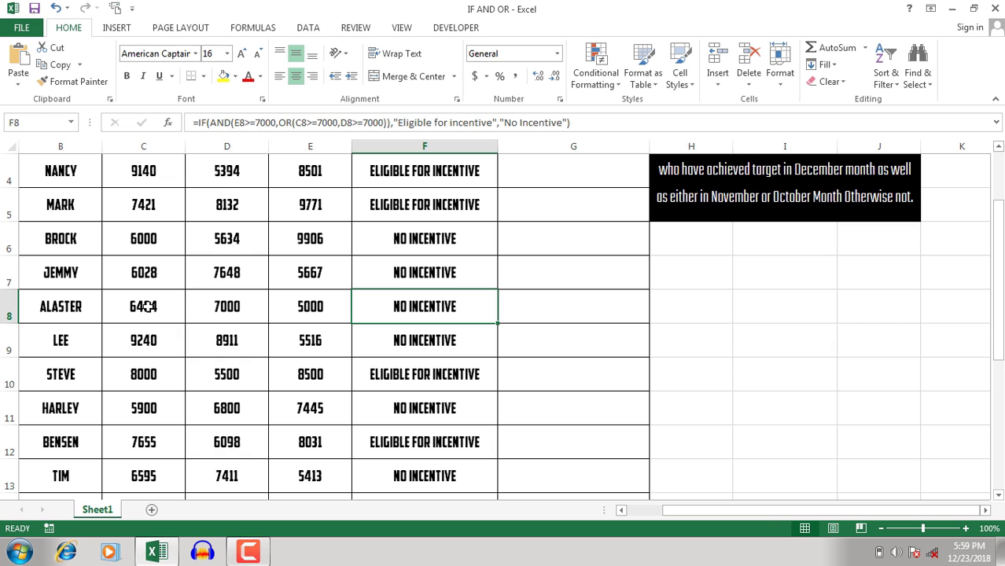
{"action": "left_click_drag", "start_coordinate": [143, 307], "coordinate": [252, 320]}
{"action": "left_click", "coordinate": [300, 313]}
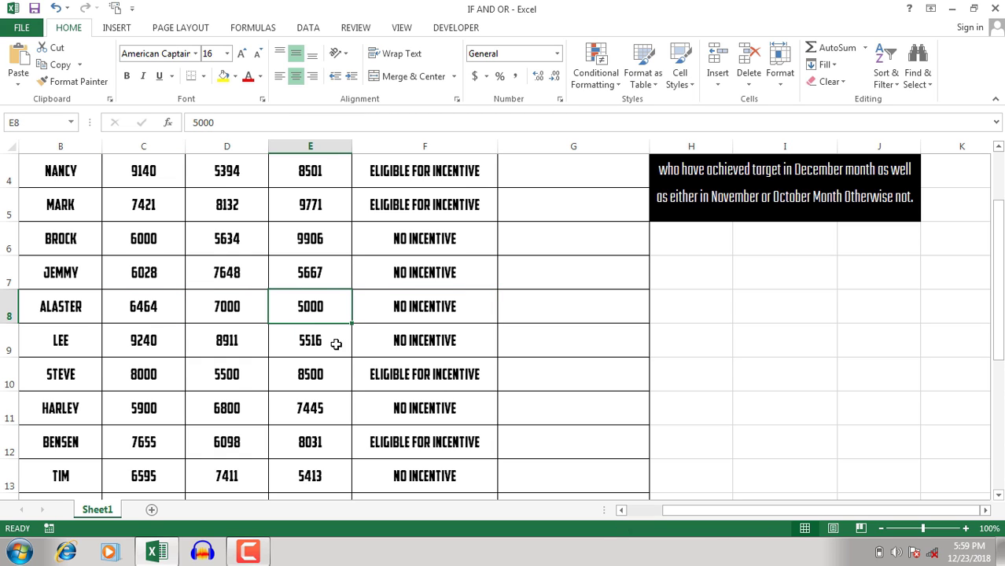
{"action": "scroll", "coordinate": [380, 368], "scroll_direction": "up", "scroll_amount": 1}
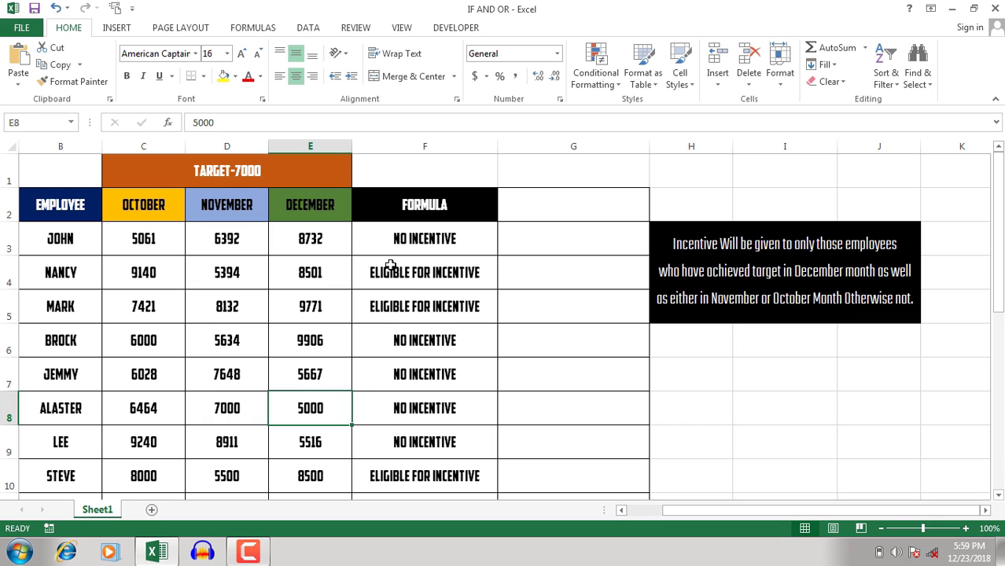
{"action": "left_click", "coordinate": [398, 241]}
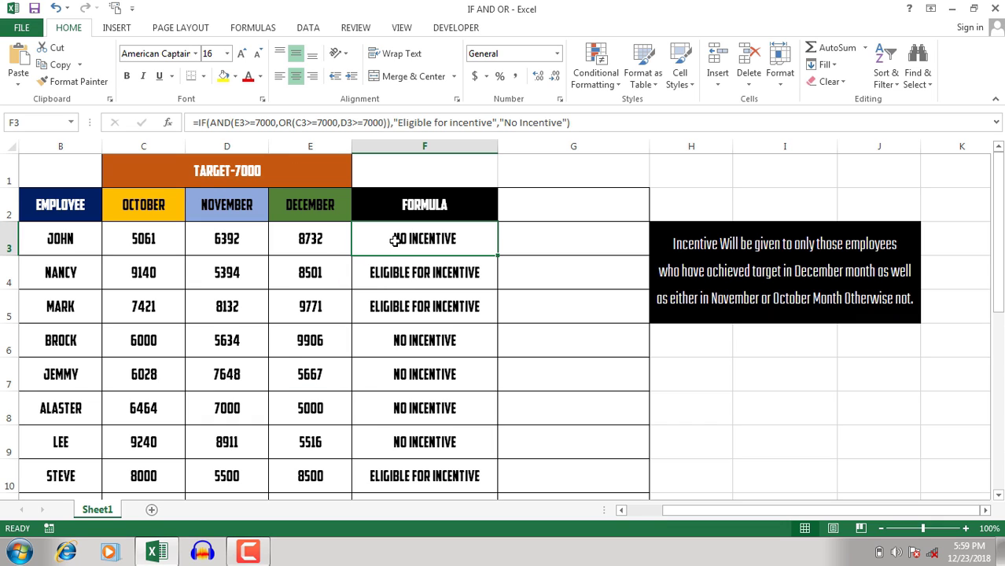